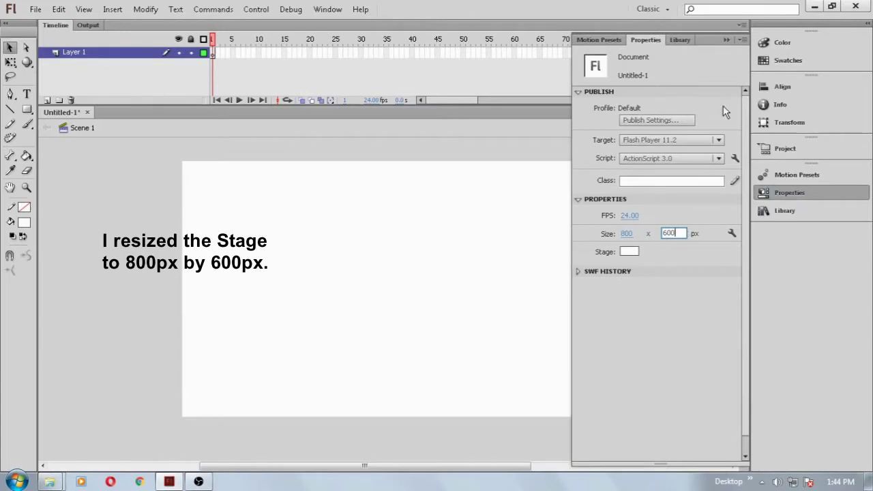
Import the red car image to the stage and position it slightly below the stage's centre
{"action": "left_click", "coordinate": [726, 40]}
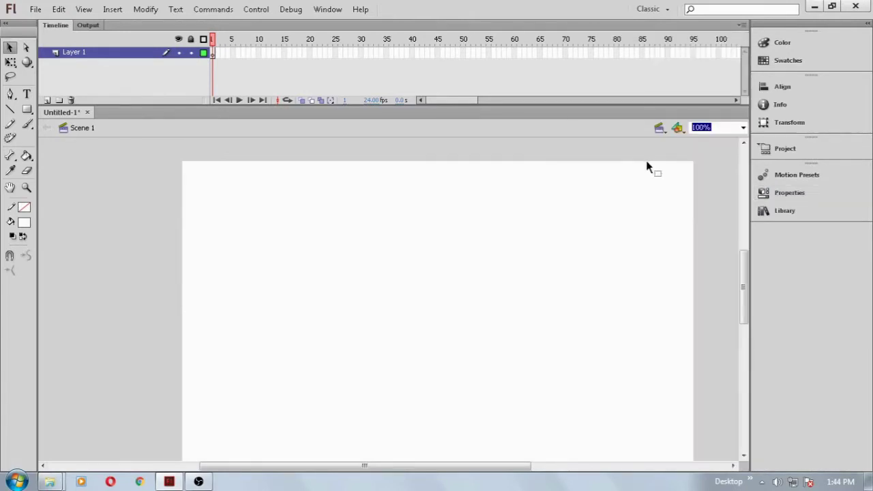
{"action": "key", "text": "ctrl+minus"}
{"action": "left_click", "coordinate": [35, 9]}
{"action": "mouse_move", "coordinate": [102, 204]}
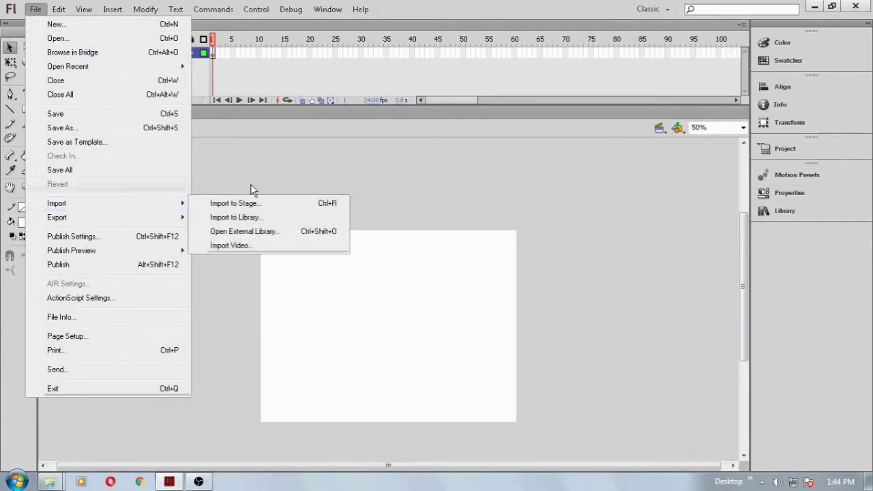
{"action": "left_click", "coordinate": [252, 203]}
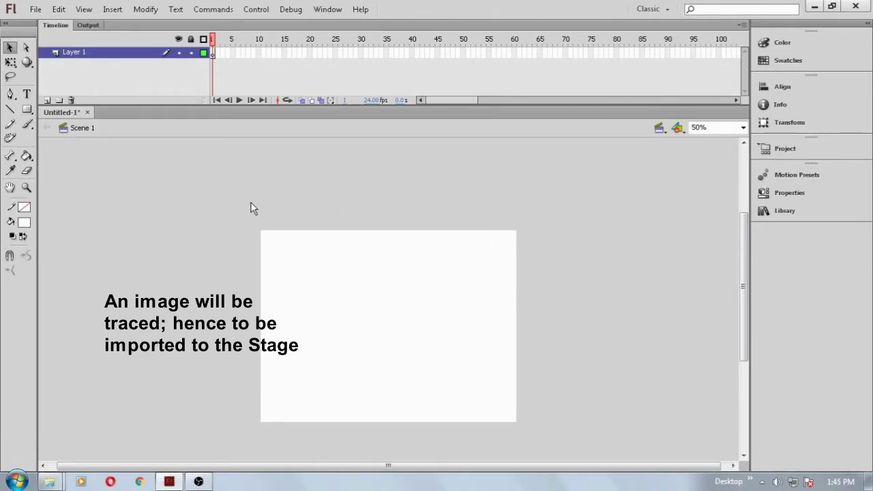
{"action": "key", "text": "ctrl+r"}
{"action": "left_click", "coordinate": [283, 154]}
{"action": "double_click", "coordinate": [457, 289]}
{"action": "left_click_drag", "start_coordinate": [413, 302], "coordinate": [413, 339]}
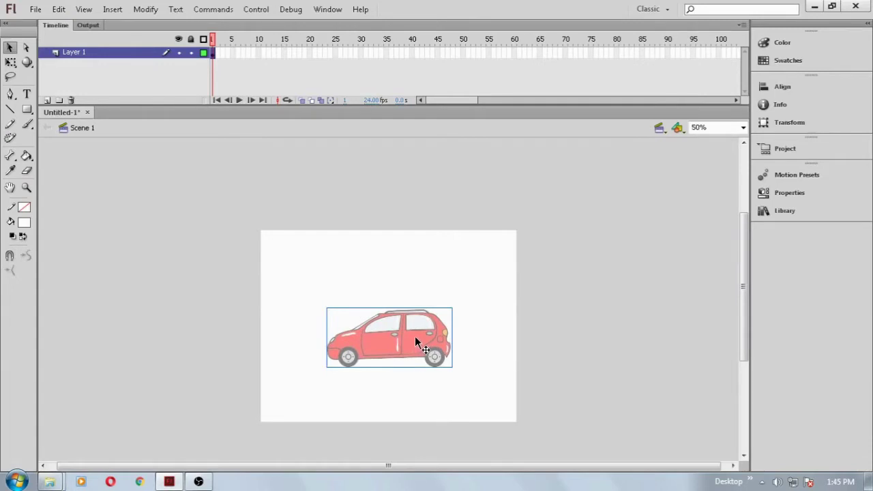
Lock Layer 1, which holds the car image, and add two new layers above it
{"action": "key", "text": "ctrl+1"}
{"action": "left_click", "coordinate": [612, 253]}
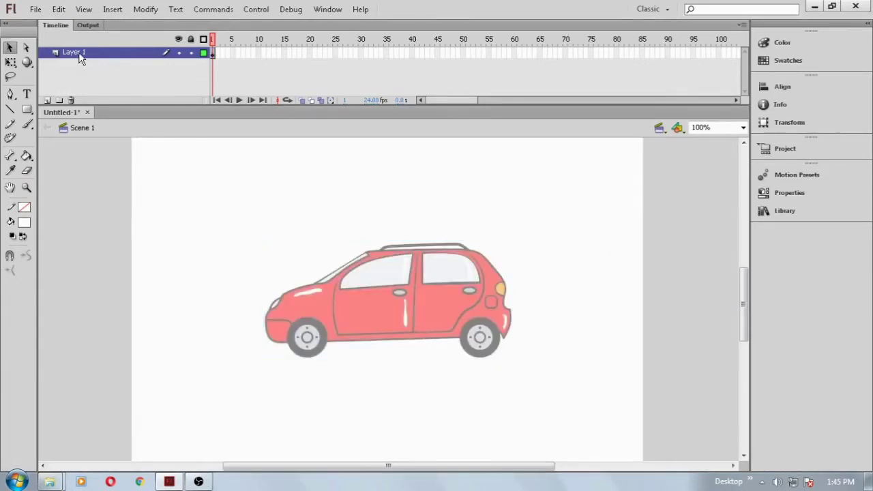
{"action": "left_click", "coordinate": [48, 99]}
{"action": "left_click", "coordinate": [47, 99]}
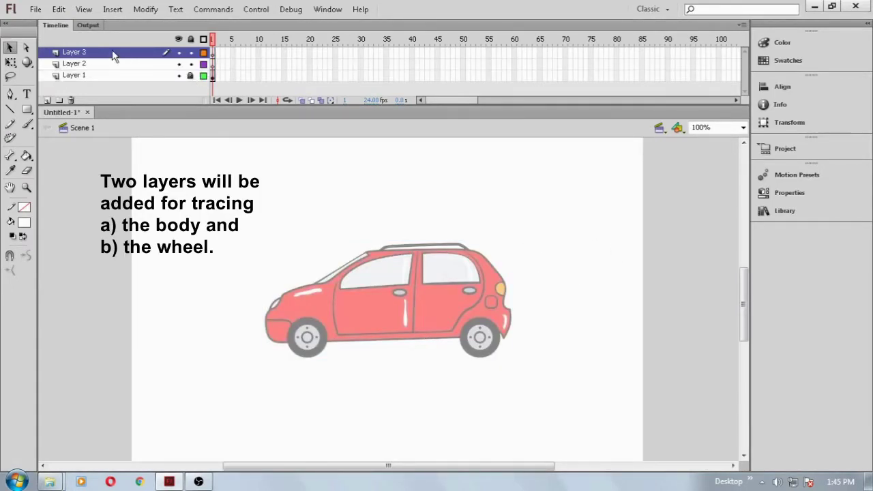
Rename Layer 2 as body and Layer 3 as wheel
{"action": "double_click", "coordinate": [75, 63]}
{"action": "type", "text": "body"}
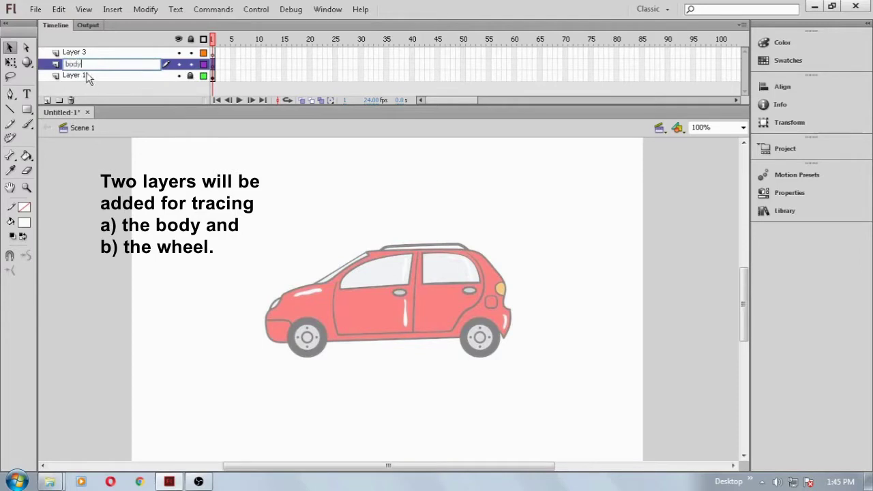
{"action": "left_click", "coordinate": [86, 52]}
{"action": "double_click", "coordinate": [85, 51]}
{"action": "type", "text": "e"}
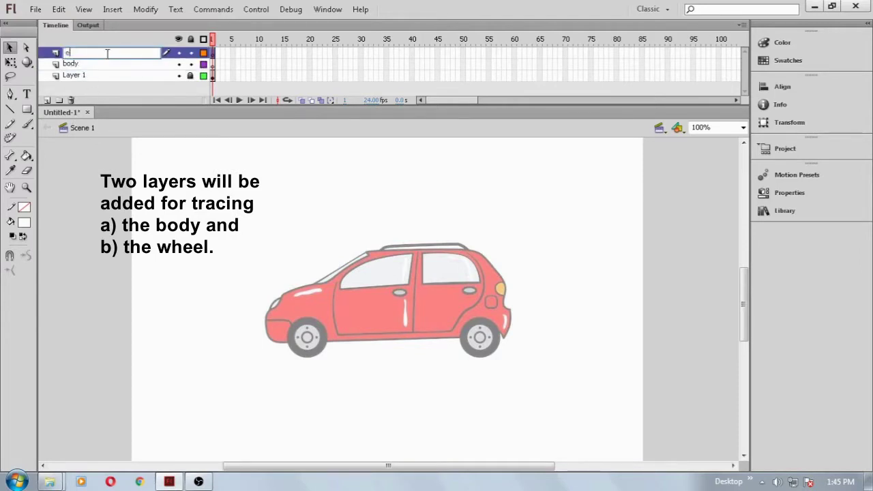
{"action": "left_click_drag", "start_coordinate": [107, 54], "coordinate": [42, 62]}
{"action": "type", "text": "wheel"}
{"action": "key", "text": "Return"}
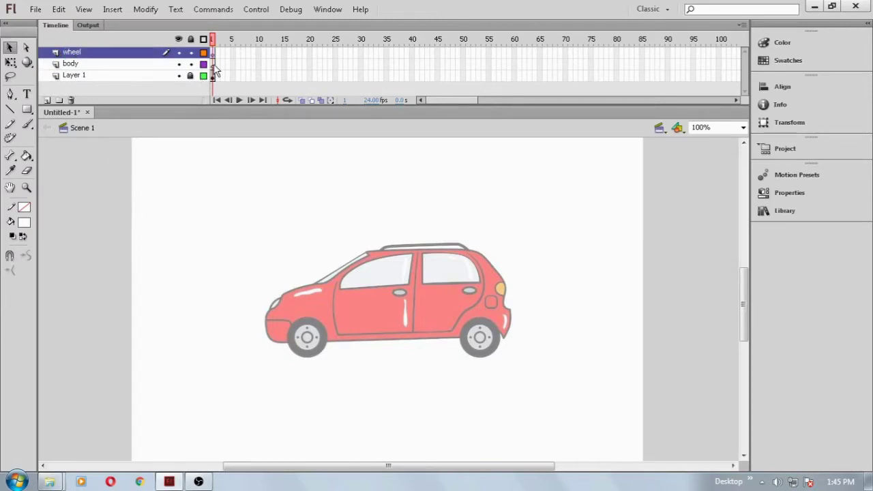
On the body layer, trace the car's roof and upper rear with straight black lines using the Line tool
{"action": "left_click", "coordinate": [214, 64]}
{"action": "key", "text": "ctrl+equal"}
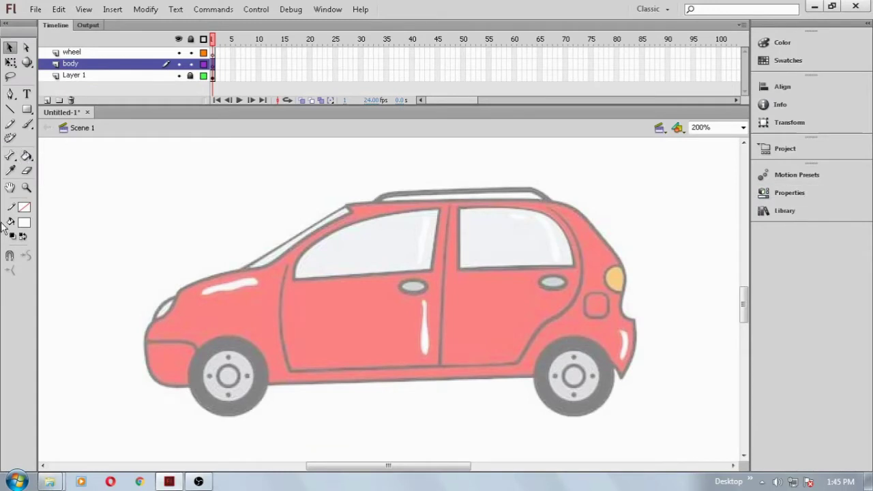
{"action": "left_click", "coordinate": [9, 110]}
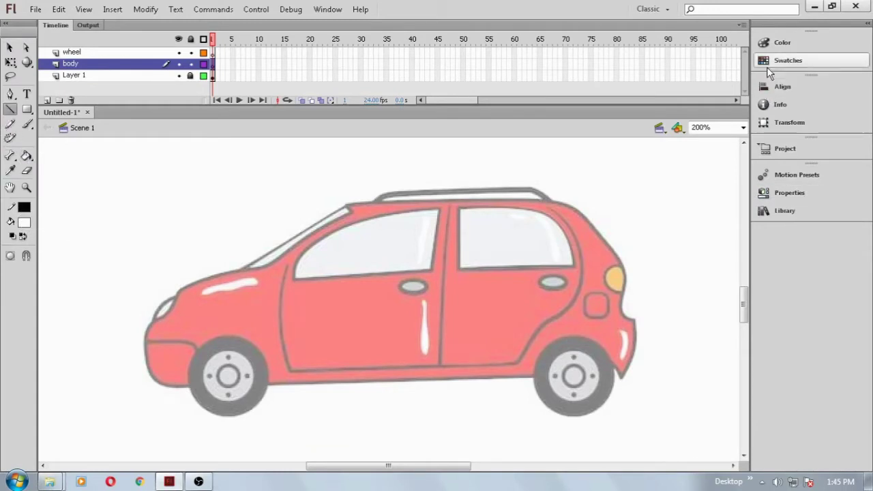
{"action": "left_click", "coordinate": [794, 147]}
{"action": "left_click", "coordinate": [427, 184]}
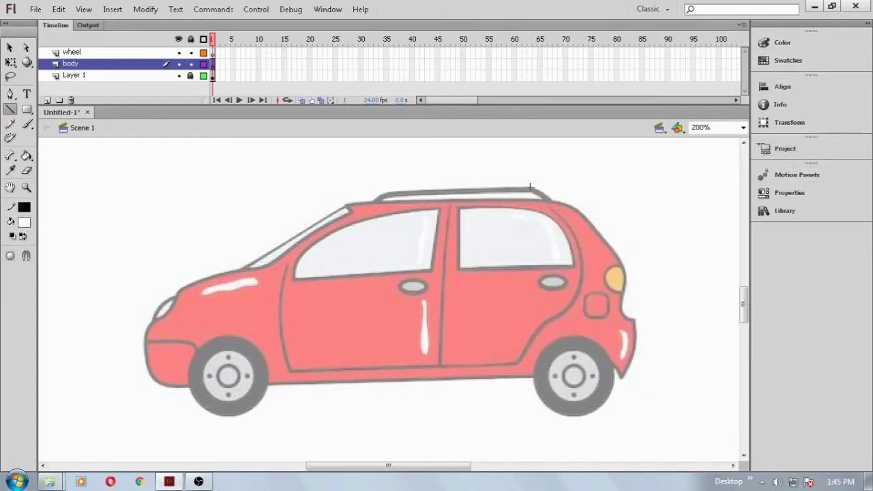
{"action": "left_click_drag", "start_coordinate": [791, 148], "coordinate": [795, 172]}
{"action": "left_click", "coordinate": [786, 194]}
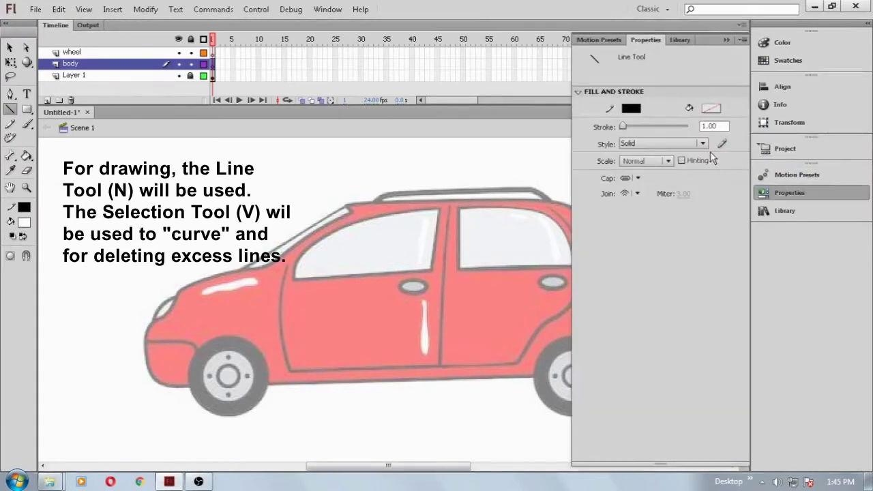
{"action": "left_click", "coordinate": [727, 39]}
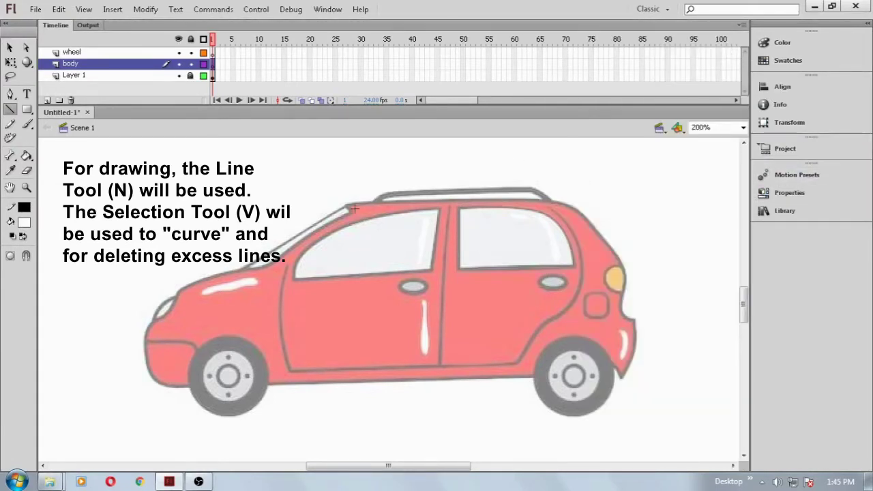
{"action": "left_click_drag", "start_coordinate": [346, 206], "coordinate": [552, 202]}
{"action": "left_click_drag", "start_coordinate": [591, 223], "coordinate": [591, 225]}
{"action": "left_click_drag", "start_coordinate": [591, 225], "coordinate": [624, 274]}
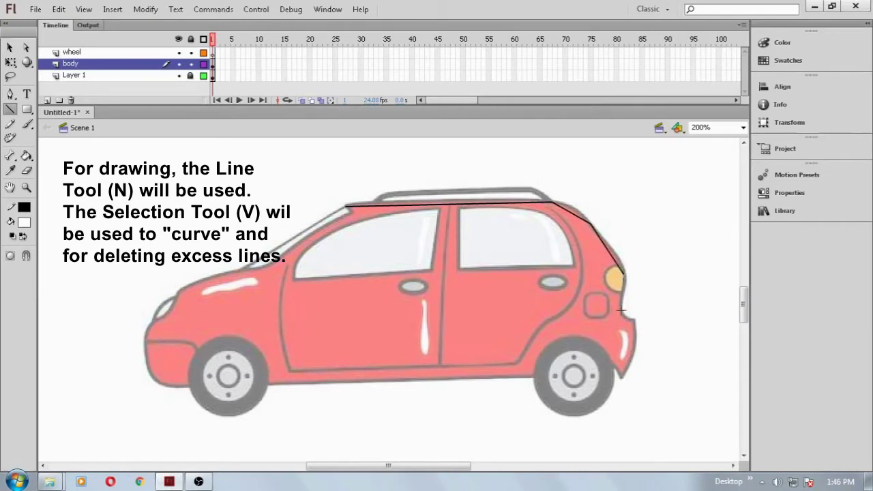
Continue the straight-line outline around the rear bumper, wheel arches, underside, front end, hood and windshield base back to the roof
{"action": "left_click_drag", "start_coordinate": [630, 318], "coordinate": [635, 321]}
{"action": "mouse_move", "coordinate": [635, 320]}
{"action": "left_mouse_down"}
{"action": "mouse_move", "coordinate": [621, 376]}
{"action": "mouse_move", "coordinate": [572, 337]}
{"action": "left_mouse_up"}
{"action": "left_click_drag", "start_coordinate": [572, 338], "coordinate": [535, 377]}
{"action": "mouse_move", "coordinate": [535, 376]}
{"action": "left_mouse_down"}
{"action": "mouse_move", "coordinate": [327, 369]}
{"action": "mouse_move", "coordinate": [264, 385]}
{"action": "left_mouse_up"}
{"action": "left_click_drag", "start_coordinate": [225, 337], "coordinate": [225, 338]}
{"action": "left_click_drag", "start_coordinate": [225, 338], "coordinate": [191, 386]}
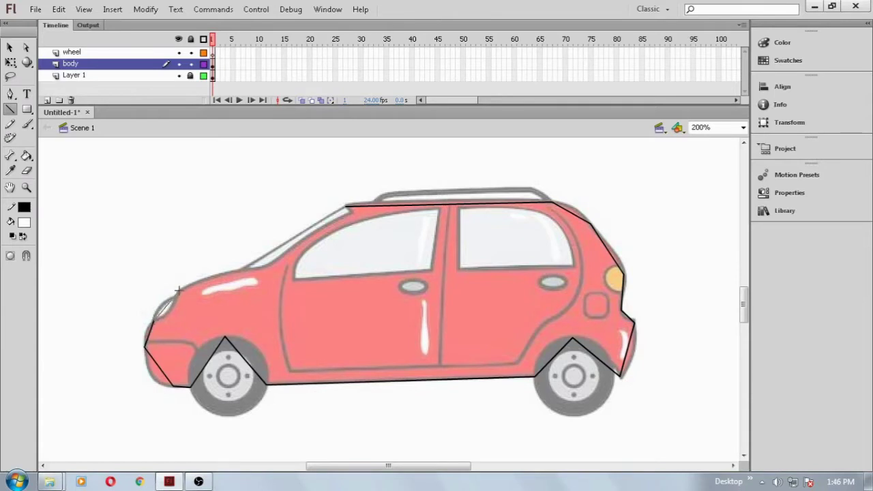
{"action": "mouse_move", "coordinate": [221, 273]}
{"action": "left_mouse_down"}
{"action": "mouse_move", "coordinate": [327, 230]}
{"action": "mouse_move", "coordinate": [350, 211]}
{"action": "left_mouse_up"}
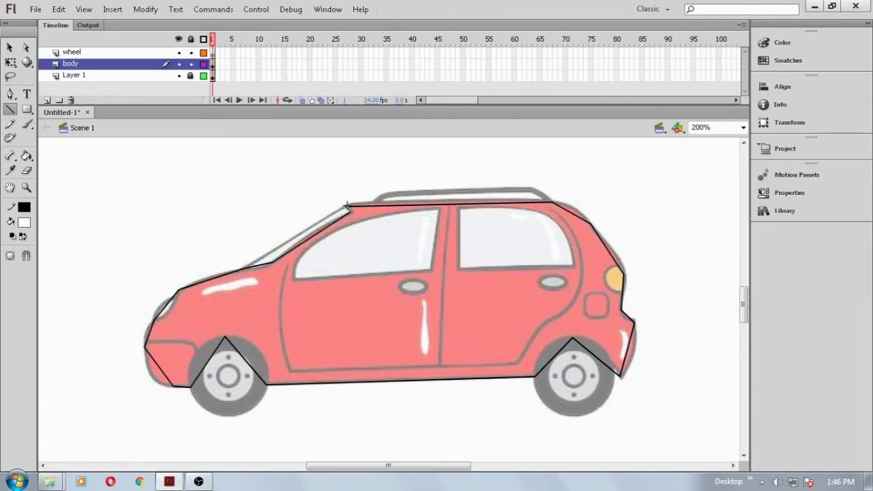
Bend the roof and upper rear outline segments into curves that follow the car image
{"action": "key", "text": "ctrl+equal"}
{"action": "left_click_drag", "start_coordinate": [305, 200], "coordinate": [324, 399]}
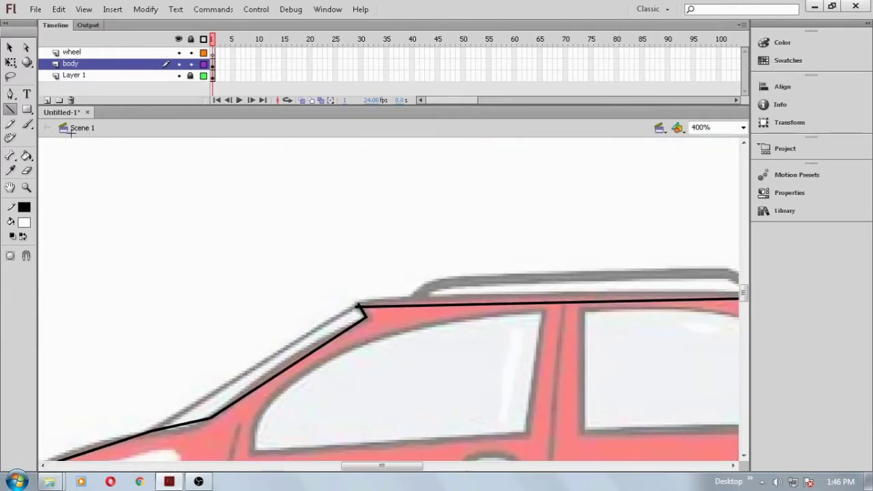
{"action": "left_click", "coordinate": [9, 47]}
{"action": "left_click_drag", "start_coordinate": [594, 238], "coordinate": [369, 172]}
{"action": "left_click_drag", "start_coordinate": [347, 239], "coordinate": [347, 227]}
{"action": "left_click_drag", "start_coordinate": [141, 244], "coordinate": [134, 239]}
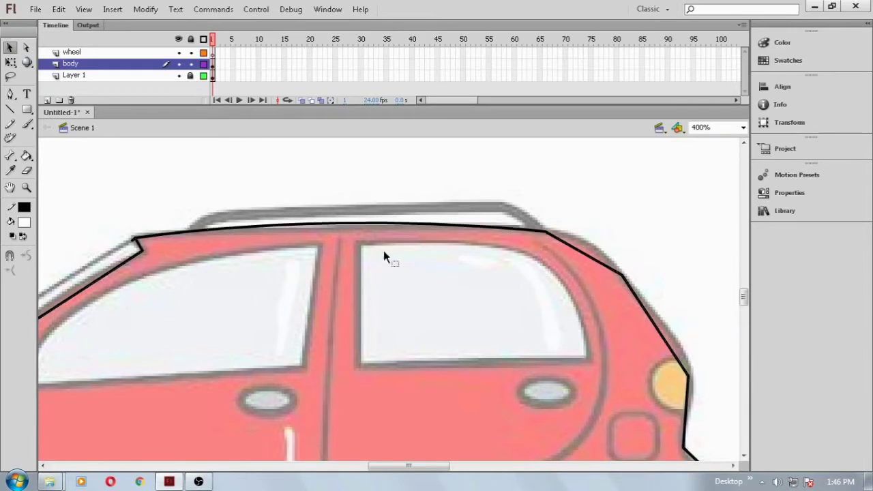
{"action": "left_click_drag", "start_coordinate": [587, 259], "coordinate": [585, 242]}
{"action": "left_click_drag", "start_coordinate": [659, 331], "coordinate": [677, 341]}
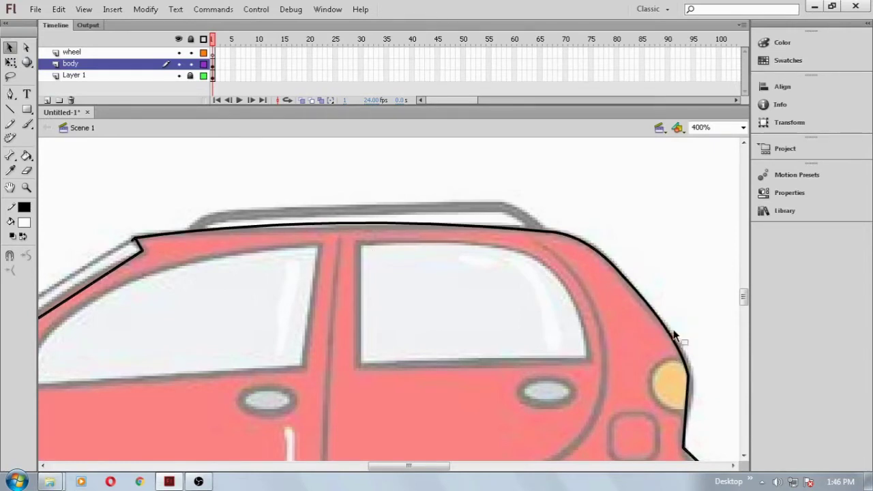
Curve the tail, rear bumper and rear wheel arch lines to match the image, and smooth the outline
{"action": "scroll", "coordinate": [689, 328], "scroll_direction": "down", "scroll_amount": 3}
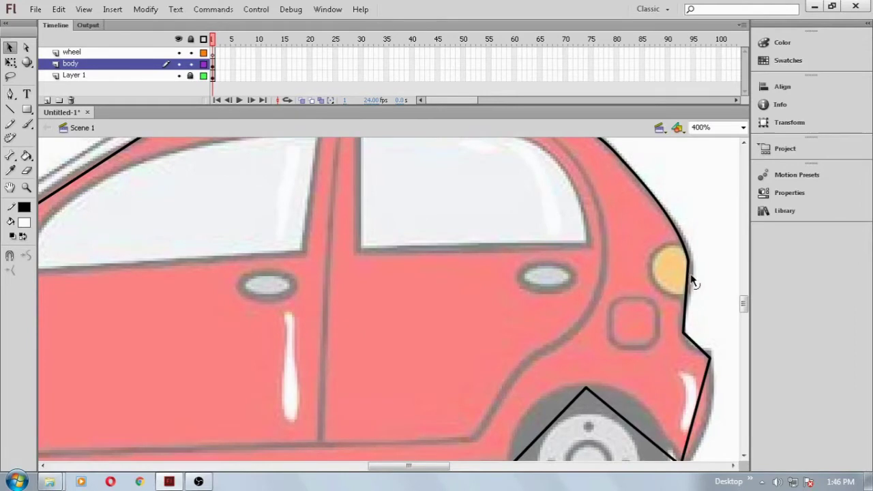
{"action": "scroll", "coordinate": [703, 276], "scroll_direction": "down", "scroll_amount": 3}
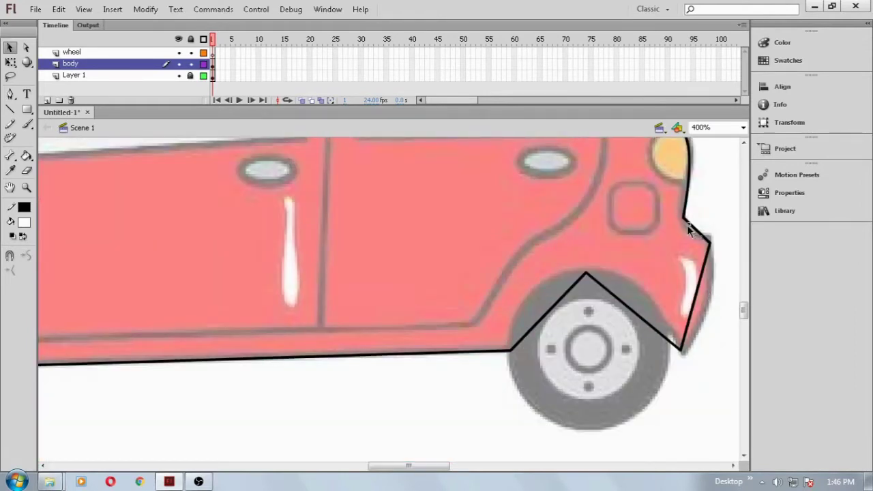
{"action": "left_click_drag", "start_coordinate": [690, 232], "coordinate": [712, 240]}
{"action": "left_click_drag", "start_coordinate": [697, 286], "coordinate": [709, 305]}
{"action": "left_click_drag", "start_coordinate": [636, 314], "coordinate": [633, 281]}
{"action": "left_click_drag", "start_coordinate": [565, 305], "coordinate": [544, 285]}
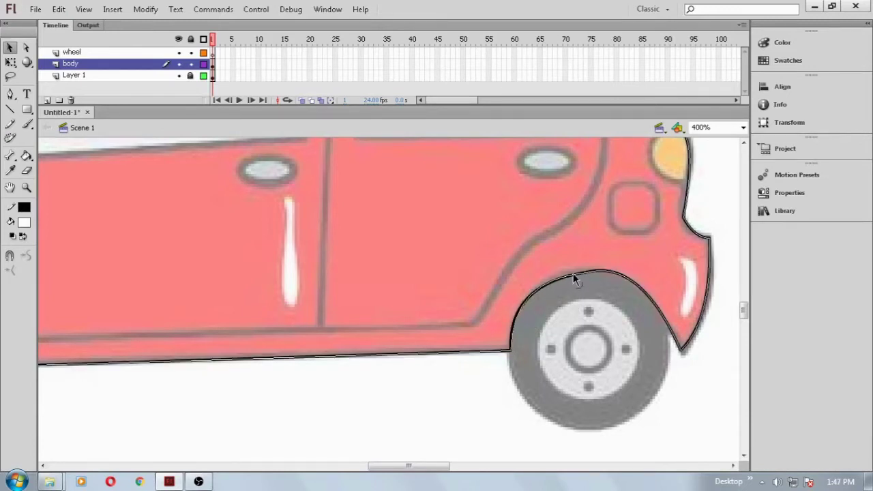
{"action": "left_click", "coordinate": [26, 256]}
Bend the front wheel arch lines into a rounded arch over the wheel and smooth it
{"action": "left_click", "coordinate": [390, 267]}
{"action": "key", "text": "space"}
{"action": "left_click_drag", "start_coordinate": [311, 264], "coordinate": [572, 279]}
{"action": "double_click", "coordinate": [475, 327]}
{"action": "left_click_drag", "start_coordinate": [498, 300], "coordinate": [500, 301]}
{"action": "left_click_drag", "start_coordinate": [406, 316], "coordinate": [384, 296]}
{"action": "left_click_drag", "start_coordinate": [434, 277], "coordinate": [467, 282]}
{"action": "left_click_drag", "start_coordinate": [345, 245], "coordinate": [471, 311]}
{"action": "left_click", "coordinate": [27, 256]}
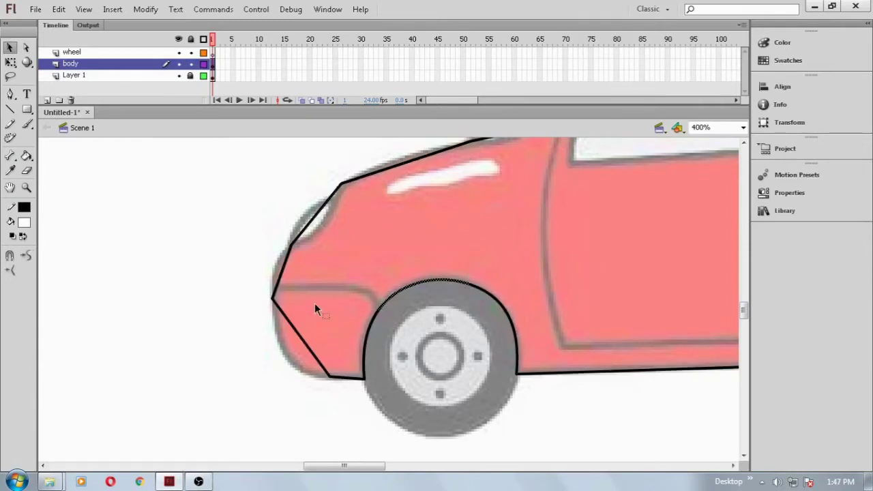
Curve the front bumper outline above and below its foremost point to match the image
{"action": "left_click", "coordinate": [290, 362]}
{"action": "left_click_drag", "start_coordinate": [290, 362], "coordinate": [282, 367]}
{"action": "left_click_drag", "start_coordinate": [286, 268], "coordinate": [277, 270]}
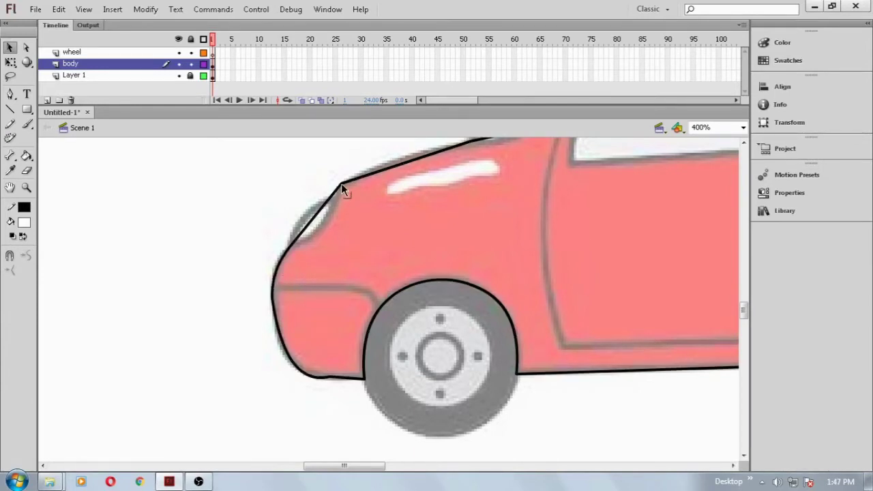
Curve the hood, windshield base and headlight edge segments to follow the car image
{"action": "scroll", "coordinate": [402, 244], "scroll_direction": "up", "scroll_amount": 3}
{"action": "scroll", "coordinate": [401, 244], "scroll_direction": "right", "scroll_amount": 1}
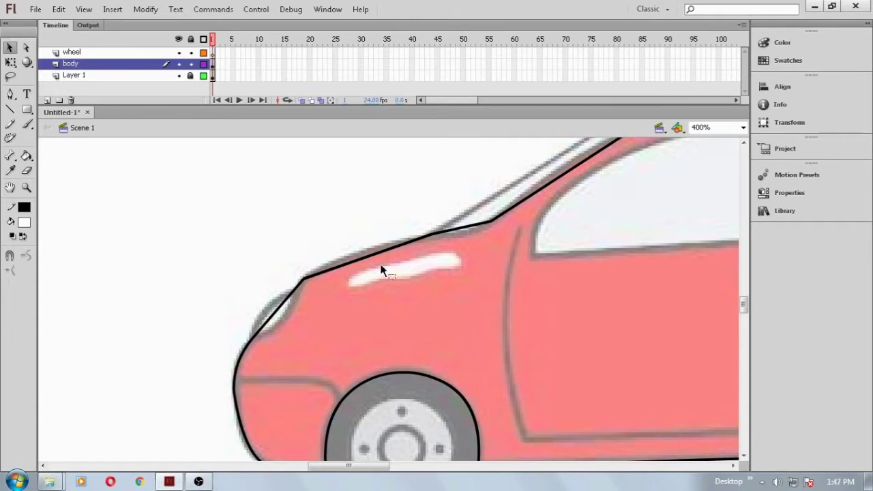
{"action": "left_click_drag", "start_coordinate": [368, 261], "coordinate": [366, 250]}
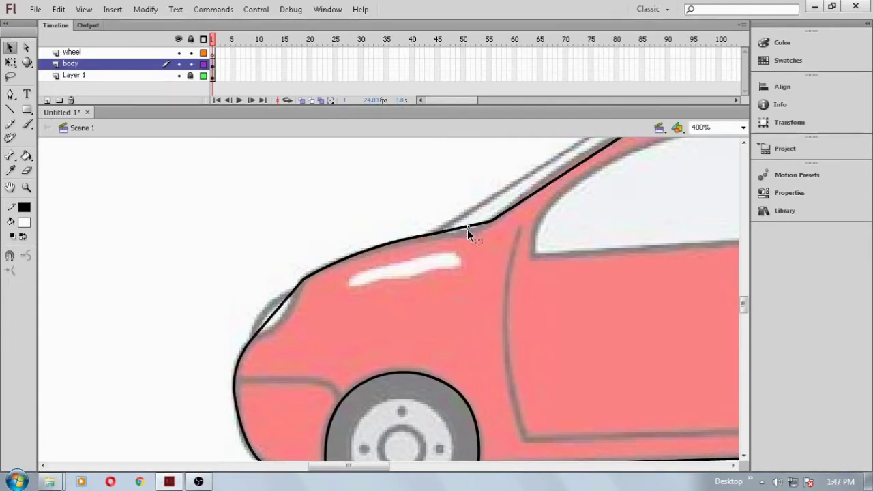
{"action": "left_click_drag", "start_coordinate": [468, 226], "coordinate": [472, 231]}
{"action": "left_click_drag", "start_coordinate": [299, 317], "coordinate": [370, 287]}
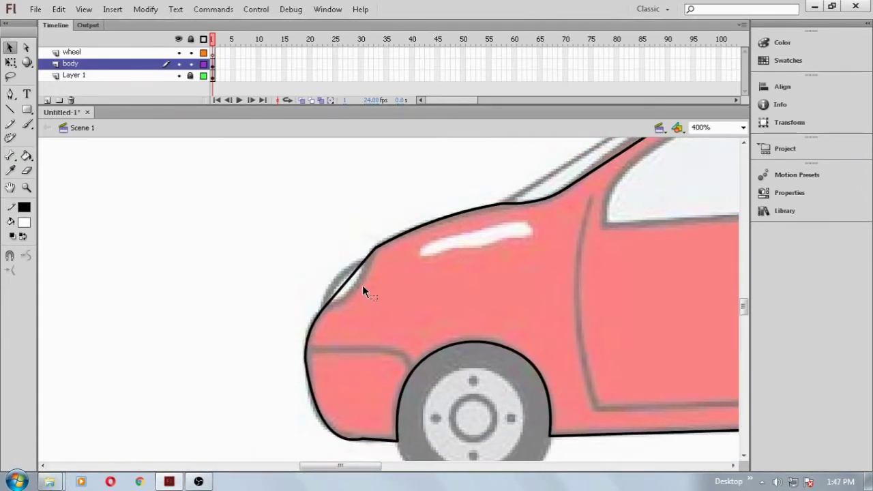
{"action": "left_click_drag", "start_coordinate": [518, 282], "coordinate": [449, 298]}
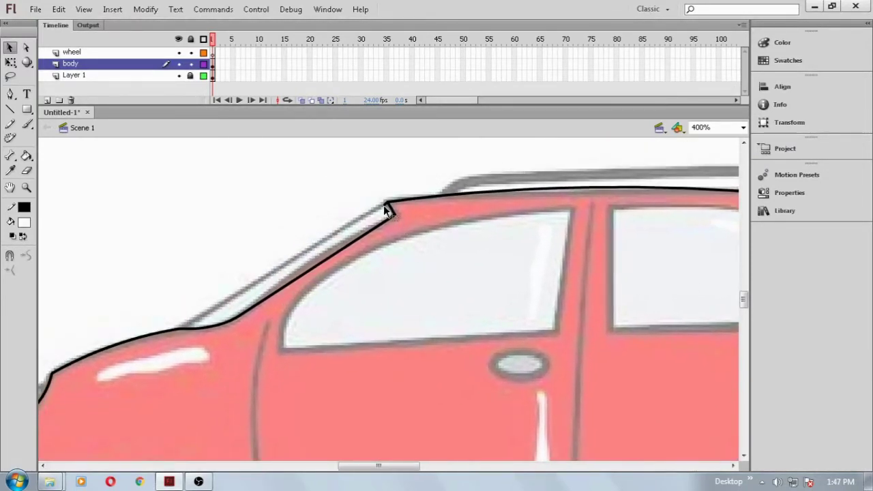
Draw the windshield's outer edge and straight-line outlines of the front and rear side windows
{"action": "left_click_drag", "start_coordinate": [384, 211], "coordinate": [179, 331]}
{"action": "left_click_drag", "start_coordinate": [539, 300], "coordinate": [482, 296]}
{"action": "left_click", "coordinate": [10, 109]}
{"action": "mouse_move", "coordinate": [171, 315]}
{"action": "left_mouse_down"}
{"action": "mouse_move", "coordinate": [244, 226]}
{"action": "mouse_move", "coordinate": [456, 182]}
{"action": "mouse_move", "coordinate": [440, 304]}
{"action": "left_mouse_up"}
{"action": "left_click_drag", "start_coordinate": [163, 321], "coordinate": [440, 304]}
{"action": "mouse_move", "coordinate": [630, 180]}
{"action": "left_mouse_down"}
{"action": "mouse_move", "coordinate": [724, 295]}
{"action": "mouse_move", "coordinate": [496, 299]}
{"action": "left_mouse_up"}
{"action": "left_click_drag", "start_coordinate": [493, 177], "coordinate": [495, 179]}
Bend the slanted and upper window lines into curves matching the front and rear side windows
{"action": "key", "text": "v"}
{"action": "left_click_drag", "start_coordinate": [674, 238], "coordinate": [688, 206]}
{"action": "left_click_drag", "start_coordinate": [339, 212], "coordinate": [340, 199]}
{"action": "left_click_drag", "start_coordinate": [208, 275], "coordinate": [186, 268]}
Draw straight lines along the bottom edge of both doors and up the rear door's edge above the wheel arch
{"action": "key", "text": "space"}
{"action": "left_click_drag", "start_coordinate": [506, 258], "coordinate": [425, 254]}
{"action": "left_click_drag", "start_coordinate": [588, 302], "coordinate": [526, 263]}
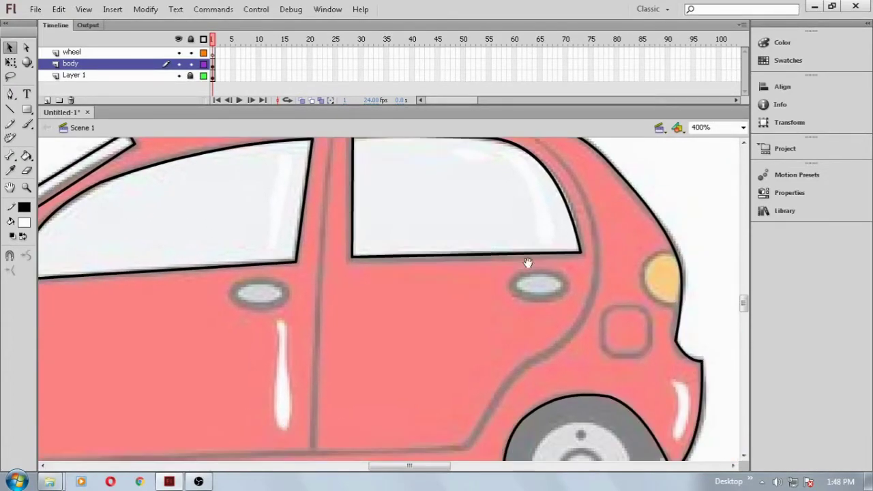
{"action": "left_click_drag", "start_coordinate": [435, 300], "coordinate": [562, 247]}
{"action": "left_click", "coordinate": [10, 109]}
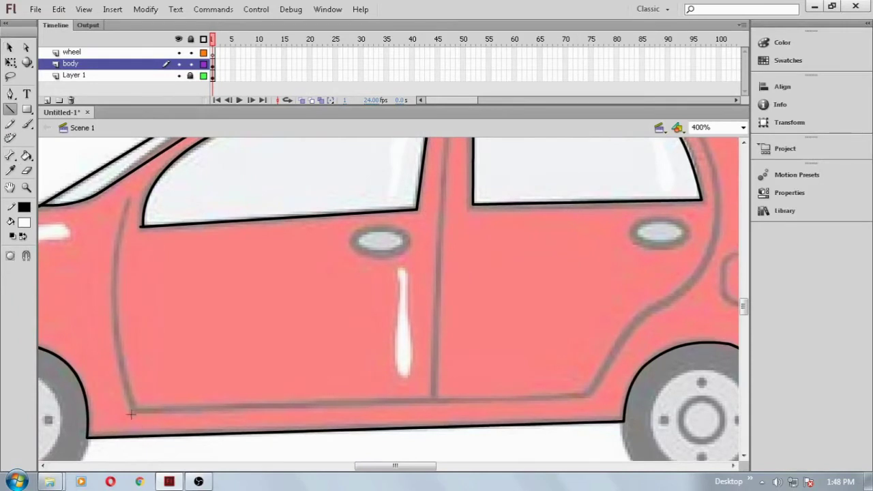
{"action": "mouse_move", "coordinate": [133, 410]}
{"action": "left_mouse_down"}
{"action": "mouse_move", "coordinate": [591, 406]}
{"action": "mouse_move", "coordinate": [587, 393]}
{"action": "left_mouse_up"}
{"action": "mouse_move", "coordinate": [587, 394]}
{"action": "left_mouse_down"}
{"action": "mouse_move", "coordinate": [634, 316]}
{"action": "mouse_move", "coordinate": [704, 268]}
{"action": "left_mouse_up"}
Draw the dividing line between the front and rear doors and extend its lower end to the doors' bottom edge
{"action": "key", "text": "space"}
{"action": "left_click_drag", "start_coordinate": [662, 266], "coordinate": [615, 347]}
{"action": "left_click_drag", "start_coordinate": [405, 160], "coordinate": [389, 400]}
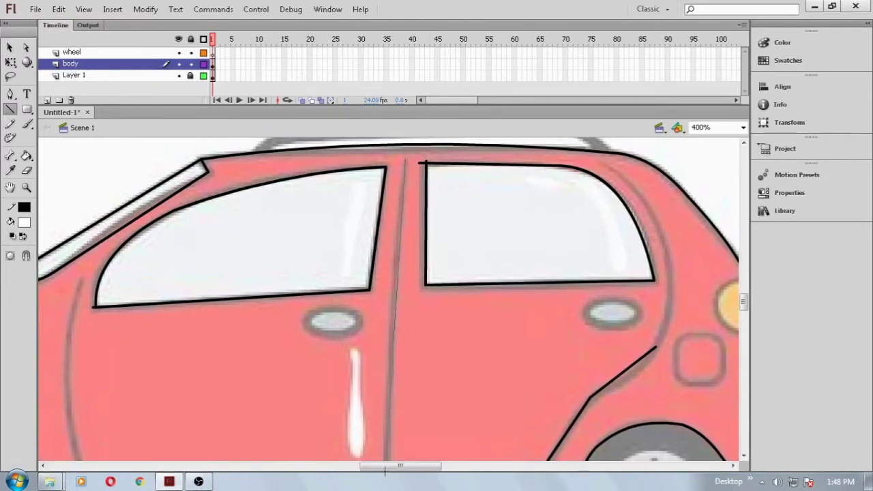
{"action": "left_click_drag", "start_coordinate": [386, 454], "coordinate": [387, 453]}
{"action": "key", "text": "space"}
{"action": "left_click_drag", "start_coordinate": [409, 395], "coordinate": [429, 298]}
{"action": "key", "text": "v"}
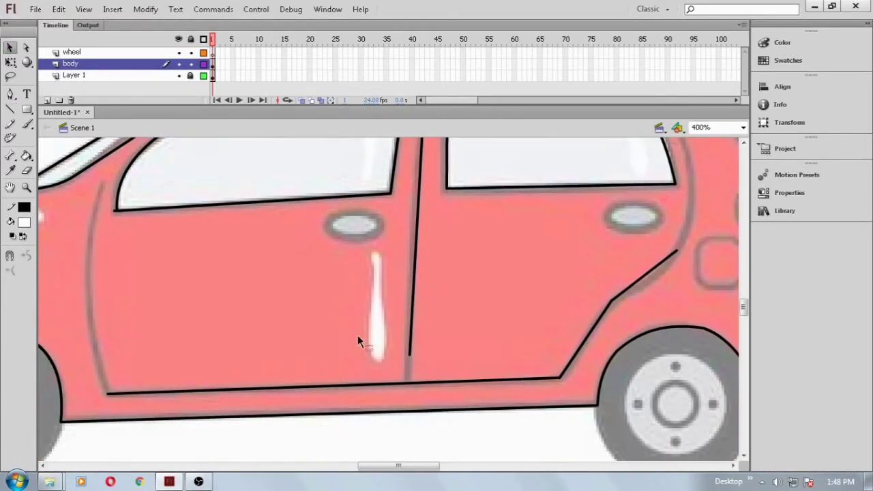
{"action": "left_click_drag", "start_coordinate": [408, 357], "coordinate": [409, 382]}
{"action": "scroll", "coordinate": [419, 330], "scroll_direction": "up", "scroll_amount": 3}
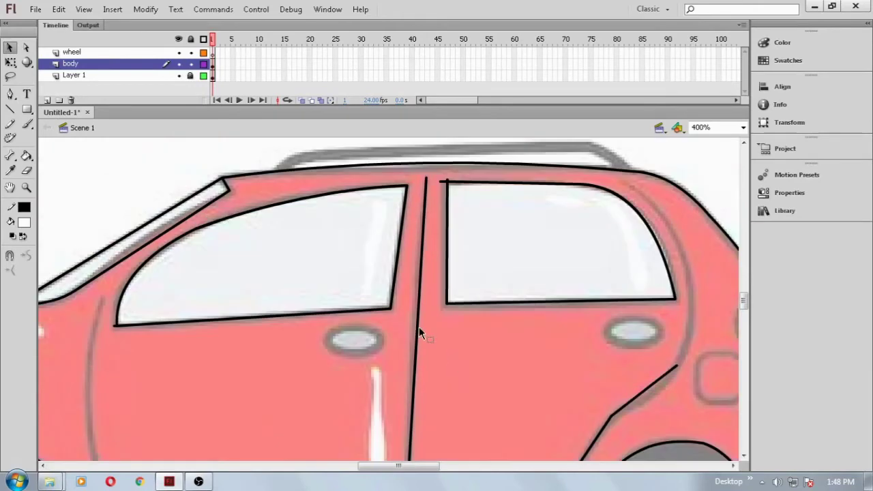
Curve the rear door's lower edge lines above the rear wheel arch to follow the image
{"action": "key", "text": "space"}
{"action": "left_click_drag", "start_coordinate": [642, 362], "coordinate": [519, 307]}
{"action": "left_click_drag", "start_coordinate": [472, 330], "coordinate": [461, 342]}
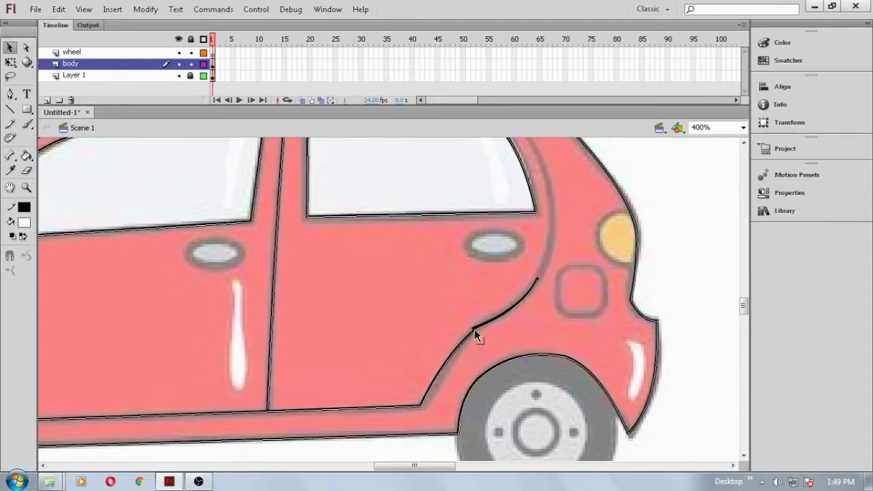
Draw two connected straight lines along the rear door's back edge, from the roof down to the existing lower curve
{"action": "scroll", "coordinate": [539, 280], "scroll_direction": "up", "scroll_amount": 3}
{"action": "left_click", "coordinate": [11, 109]}
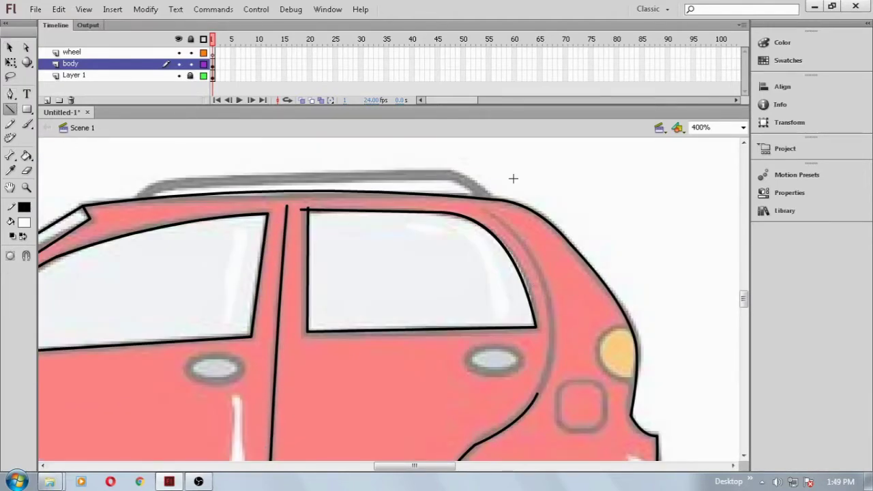
{"action": "left_click_drag", "start_coordinate": [485, 211], "coordinate": [551, 298]}
{"action": "mouse_move", "coordinate": [552, 298]}
{"action": "left_mouse_down"}
{"action": "mouse_move", "coordinate": [556, 331]}
{"action": "mouse_move", "coordinate": [539, 394]}
{"action": "left_mouse_up"}
Bend the rear door's two back-edge lines to follow the image and smooth the resulting curve
{"action": "left_click", "coordinate": [10, 49]}
{"action": "mouse_move", "coordinate": [521, 265]}
{"action": "left_mouse_down"}
{"action": "mouse_move", "coordinate": [525, 250]}
{"action": "mouse_move", "coordinate": [534, 255]}
{"action": "left_mouse_up"}
{"action": "left_click_drag", "start_coordinate": [549, 345], "coordinate": [555, 353]}
{"action": "left_click", "coordinate": [539, 266]}
{"action": "left_click", "coordinate": [27, 255]}
{"action": "left_click", "coordinate": [348, 384]}
Draw a line along the front door's front edge down to its bottom corner and bend it to match the image
{"action": "mouse_move", "coordinate": [191, 404]}
{"action": "left_mouse_down"}
{"action": "mouse_move", "coordinate": [298, 335]}
{"action": "mouse_move", "coordinate": [605, 309]}
{"action": "left_mouse_up"}
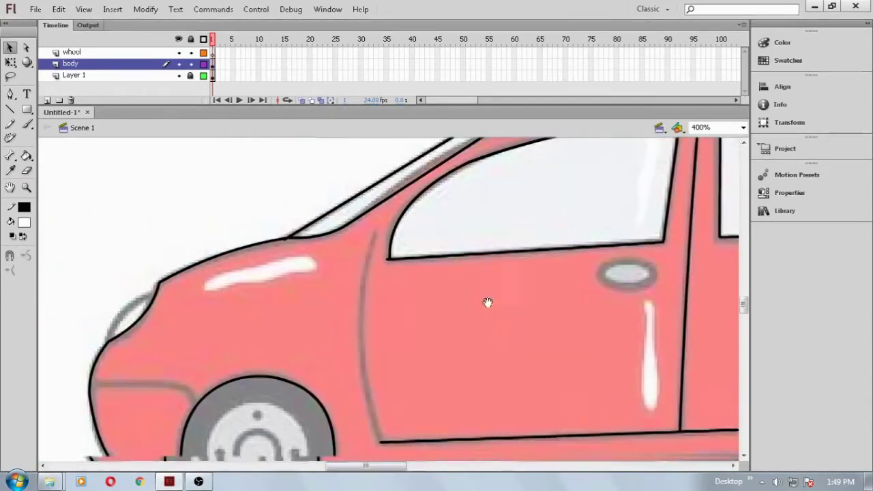
{"action": "left_click_drag", "start_coordinate": [408, 329], "coordinate": [440, 291]}
{"action": "left_click", "coordinate": [10, 108]}
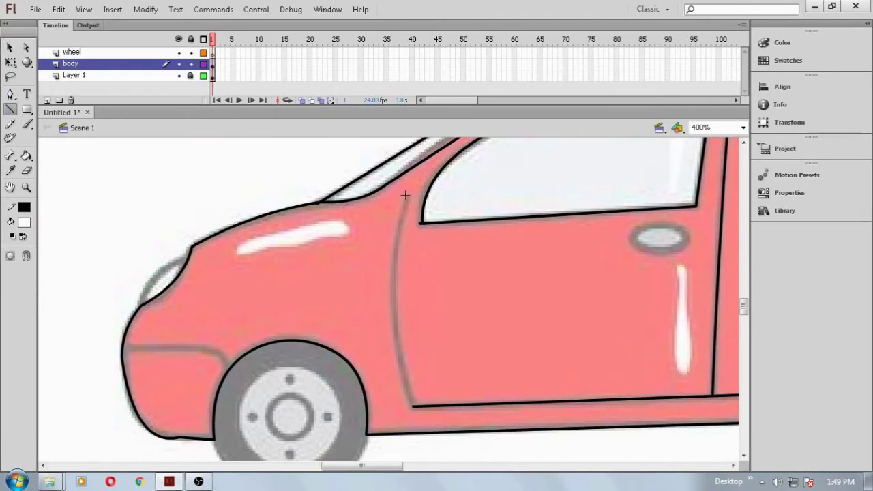
{"action": "left_click_drag", "start_coordinate": [406, 196], "coordinate": [413, 407]}
{"action": "left_click", "coordinate": [9, 51]}
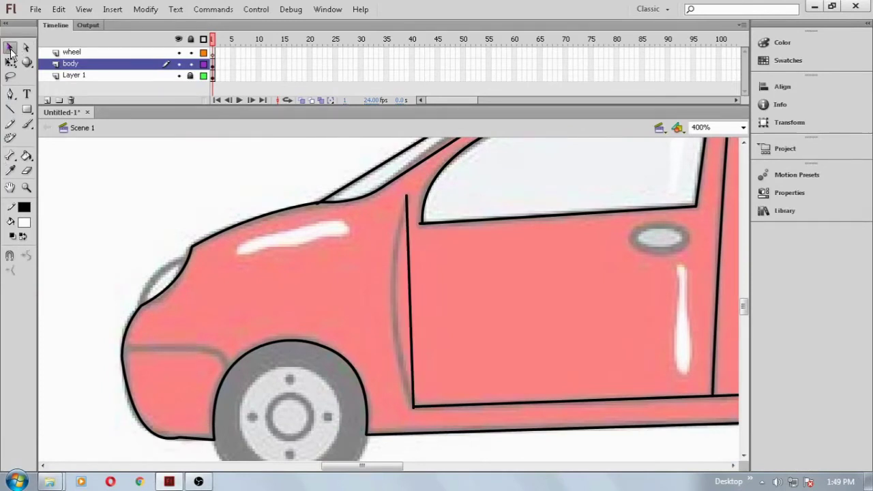
{"action": "left_click_drag", "start_coordinate": [411, 294], "coordinate": [395, 294]}
Draw a line between the headlight's two ends and bend it outward along the headlight's outer edge
{"action": "left_click_drag", "start_coordinate": [313, 253], "coordinate": [375, 234]}
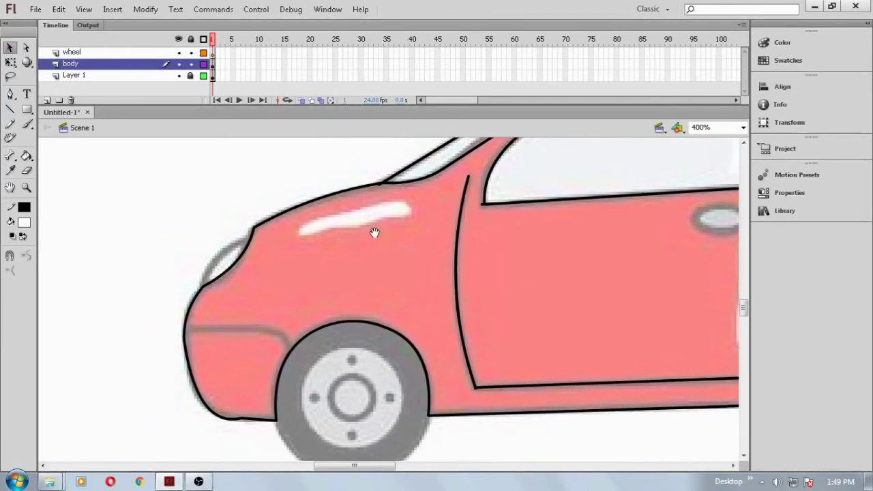
{"action": "left_click", "coordinate": [9, 109]}
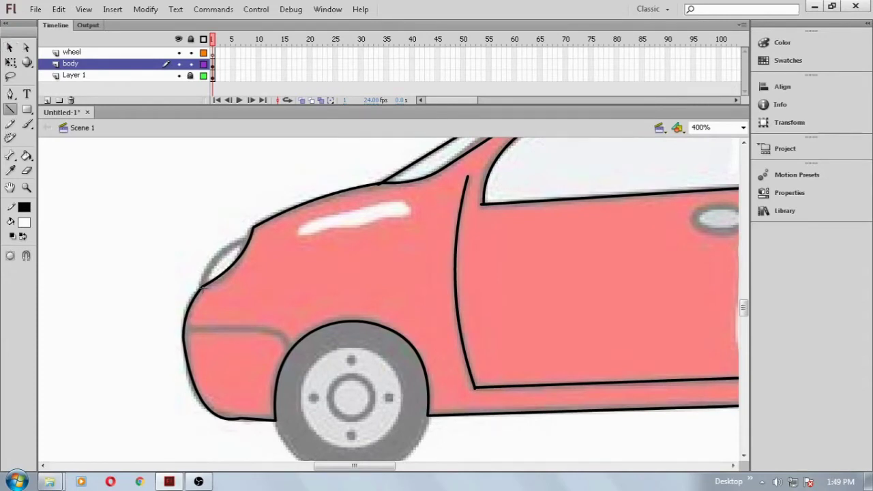
{"action": "left_click_drag", "start_coordinate": [203, 285], "coordinate": [250, 226]}
{"action": "left_click", "coordinate": [9, 47]}
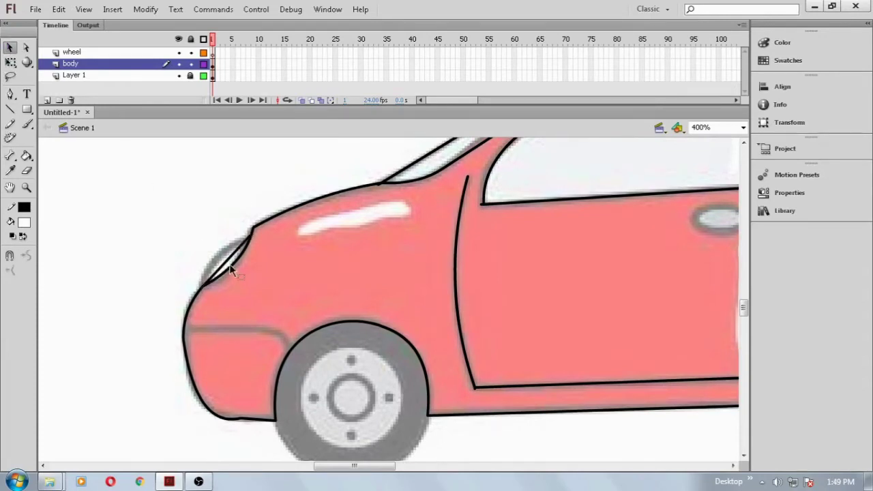
{"action": "left_click_drag", "start_coordinate": [227, 261], "coordinate": [218, 254]}
Smooth the curved back edge of the rear door beside the fuel flap
{"action": "left_click_drag", "start_coordinate": [638, 263], "coordinate": [247, 390]}
{"action": "left_click_drag", "start_coordinate": [490, 455], "coordinate": [284, 355]}
{"action": "left_click_drag", "start_coordinate": [410, 296], "coordinate": [455, 332]}
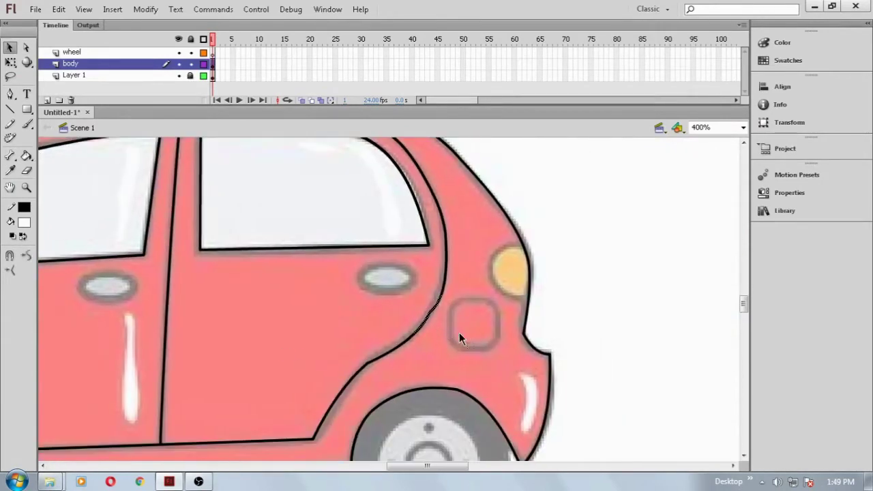
{"action": "left_click", "coordinate": [10, 255]}
{"action": "left_click", "coordinate": [309, 313]}
Draw a rectangle with corner radius 5 over the fuel flap and delete its white fill
{"action": "left_click_drag", "start_coordinate": [459, 335], "coordinate": [389, 291]}
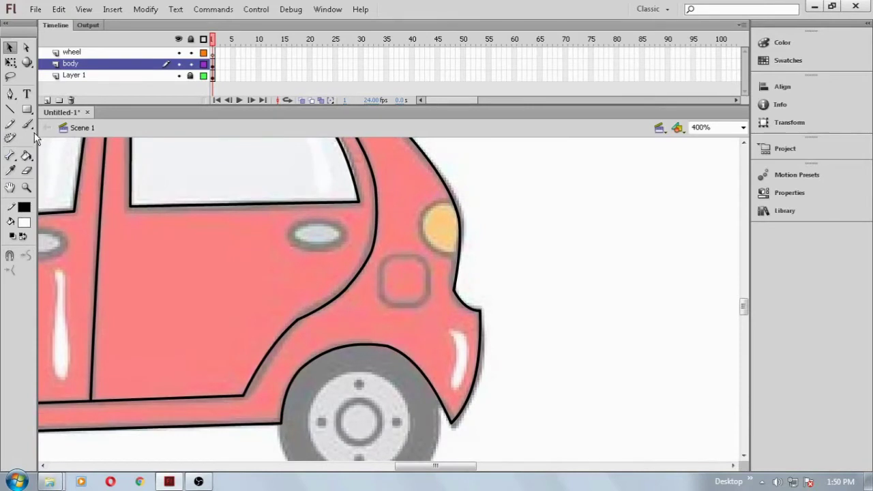
{"action": "left_click", "coordinate": [27, 109]}
{"action": "left_click", "coordinate": [71, 111]}
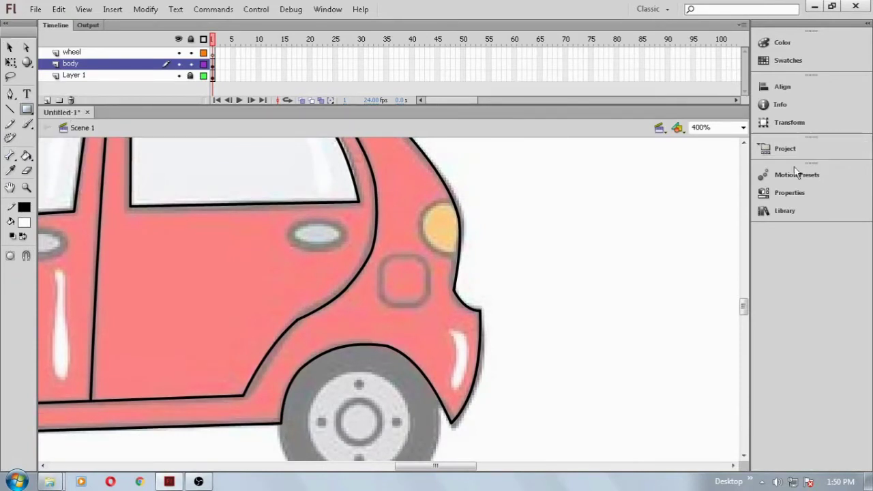
{"action": "left_click", "coordinate": [789, 193]}
{"action": "left_click_drag", "start_coordinate": [642, 232], "coordinate": [595, 230]}
{"action": "type", "text": "5"}
{"action": "key", "text": "Return"}
{"action": "left_click_drag", "start_coordinate": [379, 258], "coordinate": [428, 307]}
{"action": "left_click", "coordinate": [10, 48]}
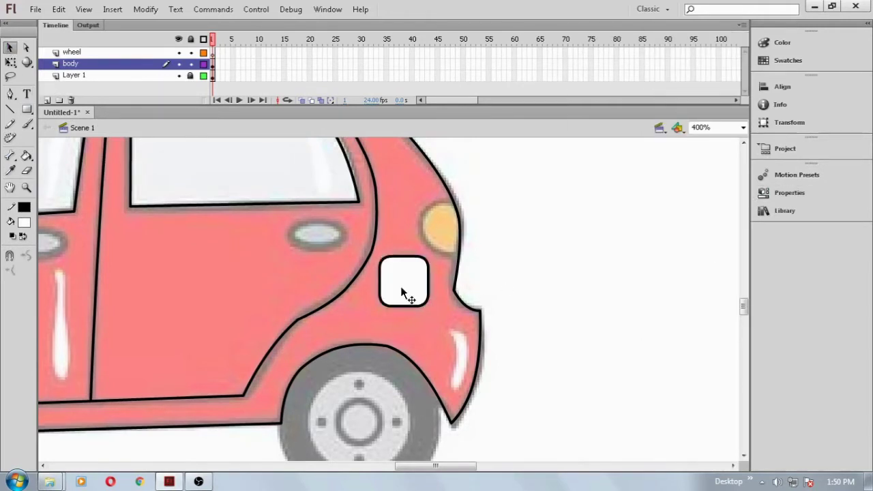
{"action": "key", "text": "Delete"}
Draw an oval outline with no fill over the rear door handle
{"action": "left_click_drag", "start_coordinate": [493, 242], "coordinate": [443, 266]}
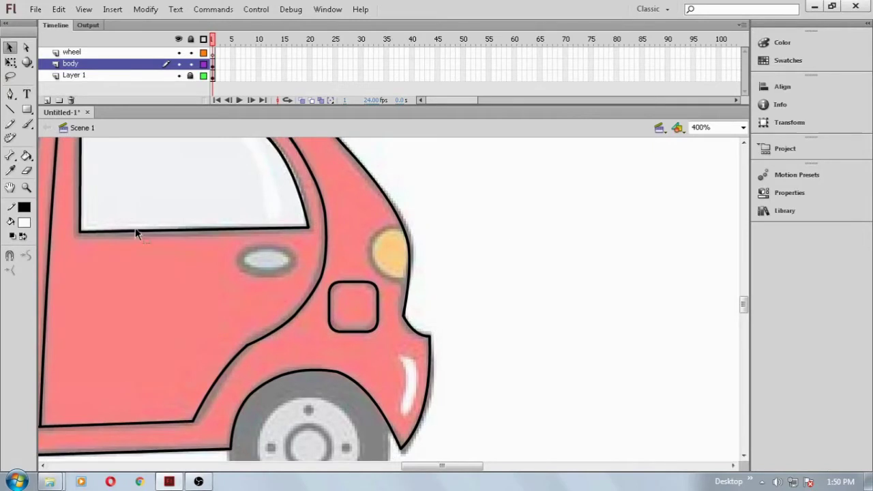
{"action": "left_click_drag", "start_coordinate": [26, 110], "coordinate": [75, 123]}
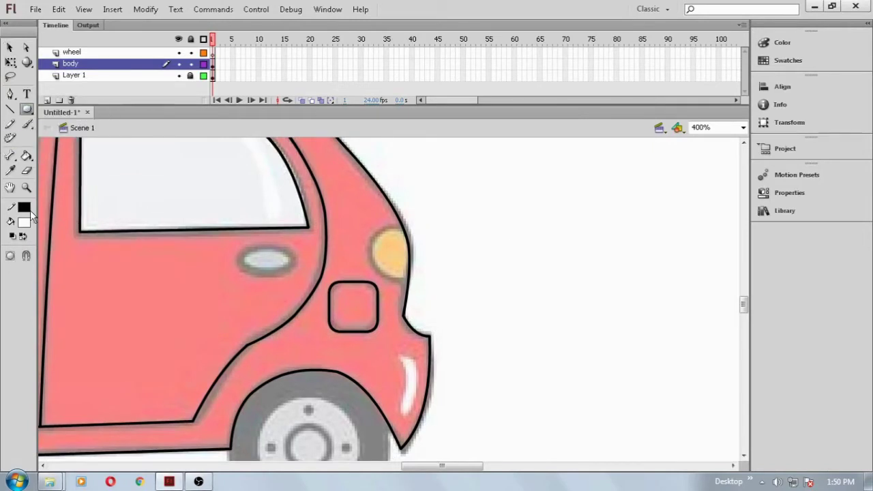
{"action": "left_click", "coordinate": [27, 218]}
{"action": "left_click", "coordinate": [201, 236]}
{"action": "left_click_drag", "start_coordinate": [291, 272], "coordinate": [292, 272]}
Place a matching unfilled oval outline over the front door handle
{"action": "key", "text": "space"}
{"action": "left_click_drag", "start_coordinate": [206, 248], "coordinate": [543, 235]}
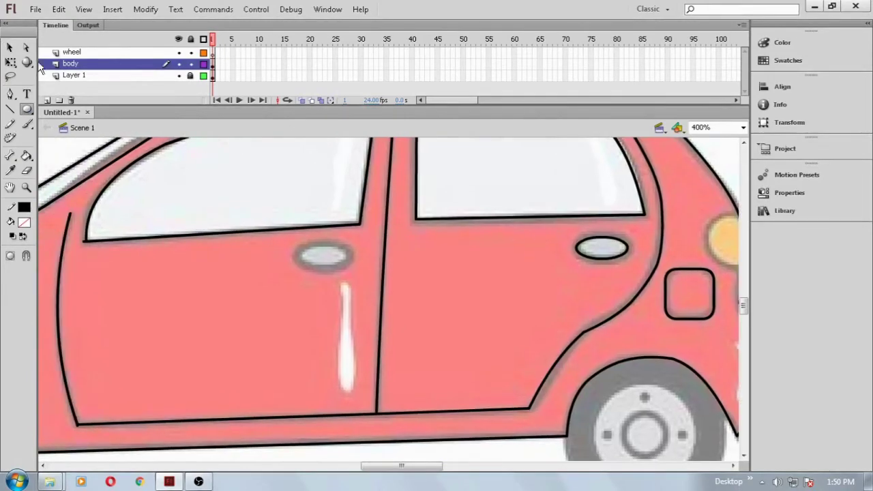
{"action": "left_click", "coordinate": [9, 48]}
{"action": "left_click_drag", "start_coordinate": [335, 265], "coordinate": [330, 265]}
{"action": "left_click", "coordinate": [487, 288]}
{"action": "left_click_drag", "start_coordinate": [499, 263], "coordinate": [380, 361]}
Draw lines closing the bottom of both wheel arches and bend the rear one slightly downward
{"action": "left_click_drag", "start_coordinate": [60, 397], "coordinate": [517, 252]}
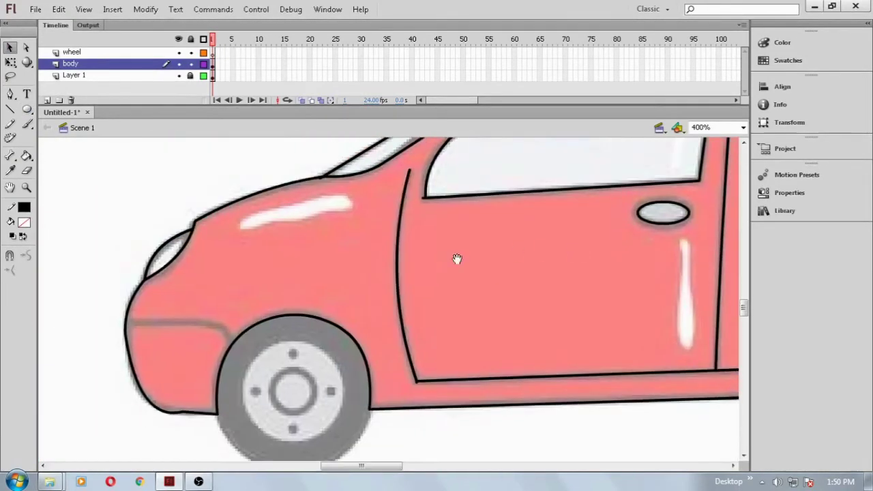
{"action": "key", "text": "n"}
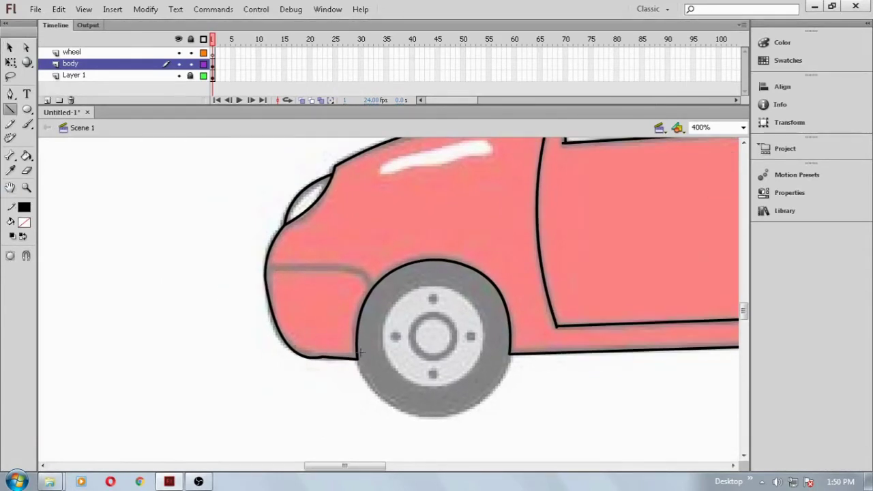
{"action": "left_click_drag", "start_coordinate": [480, 354], "coordinate": [510, 354]}
{"action": "left_click_drag", "start_coordinate": [567, 337], "coordinate": [175, 316]}
{"action": "mouse_move", "coordinate": [670, 300]}
{"action": "left_mouse_down"}
{"action": "mouse_move", "coordinate": [375, 326]}
{"action": "mouse_move", "coordinate": [453, 332]}
{"action": "mouse_move", "coordinate": [522, 320]}
{"action": "left_mouse_up"}
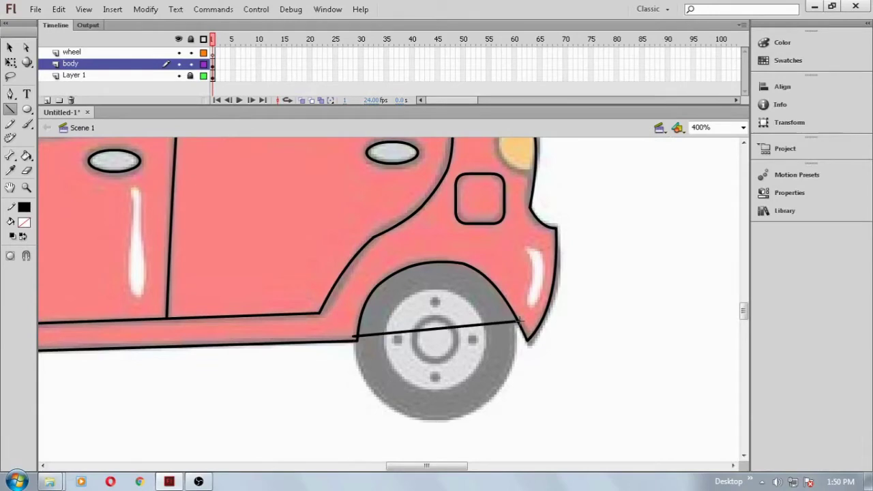
{"action": "key", "text": "v"}
{"action": "left_click_drag", "start_coordinate": [445, 328], "coordinate": [441, 334]}
Draw lines along the front bumper's upper edge to the wheel arch and bend them to follow the image
{"action": "left_click_drag", "start_coordinate": [197, 307], "coordinate": [583, 302]}
{"action": "left_click_drag", "start_coordinate": [188, 301], "coordinate": [480, 298]}
{"action": "left_click_drag", "start_coordinate": [354, 352], "coordinate": [378, 369]}
{"action": "left_click", "coordinate": [29, 255]}
{"action": "left_click", "coordinate": [266, 212]}
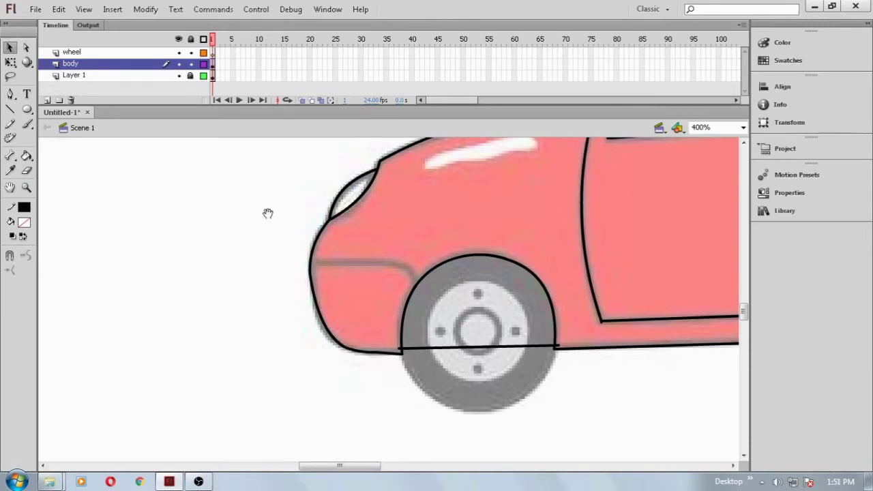
{"action": "left_click_drag", "start_coordinate": [266, 204], "coordinate": [217, 234]}
{"action": "left_click", "coordinate": [10, 109]}
{"action": "left_click_drag", "start_coordinate": [347, 295], "coordinate": [365, 304]}
{"action": "key", "text": "v"}
Draw an unfilled oval over the yellow tail light at the rear edge of the body
{"action": "key", "text": "space"}
{"action": "left_click_drag", "start_coordinate": [450, 295], "coordinate": [363, 462]}
{"action": "left_click_drag", "start_coordinate": [498, 345], "coordinate": [236, 234]}
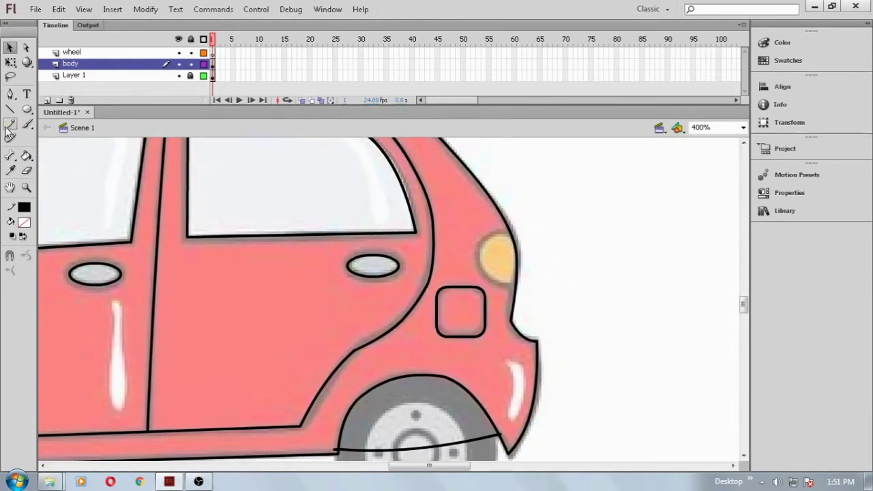
{"action": "left_click", "coordinate": [27, 109]}
{"action": "left_click_drag", "start_coordinate": [480, 230], "coordinate": [535, 284]}
{"action": "left_click_drag", "start_coordinate": [288, 275], "coordinate": [578, 187]}
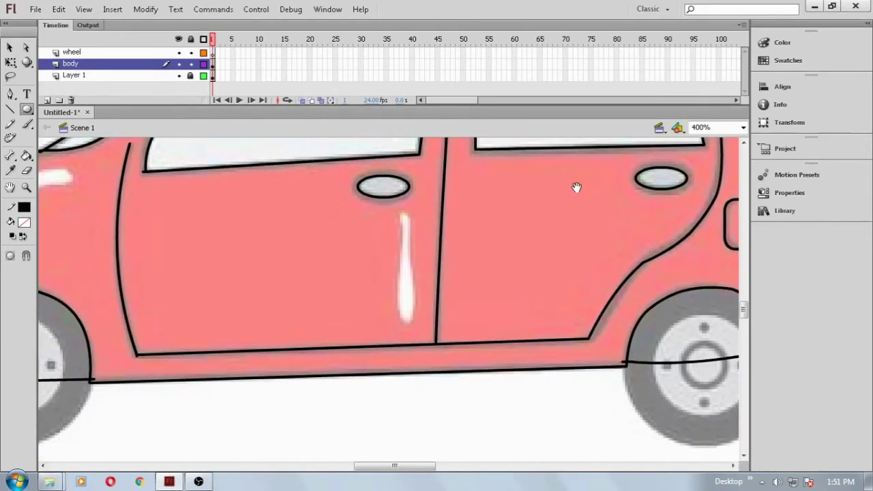
Delete the line ends overhanging the front wheel arch and the bumper line
{"action": "left_click", "coordinate": [9, 47]}
{"action": "left_click_drag", "start_coordinate": [174, 286], "coordinate": [306, 249]}
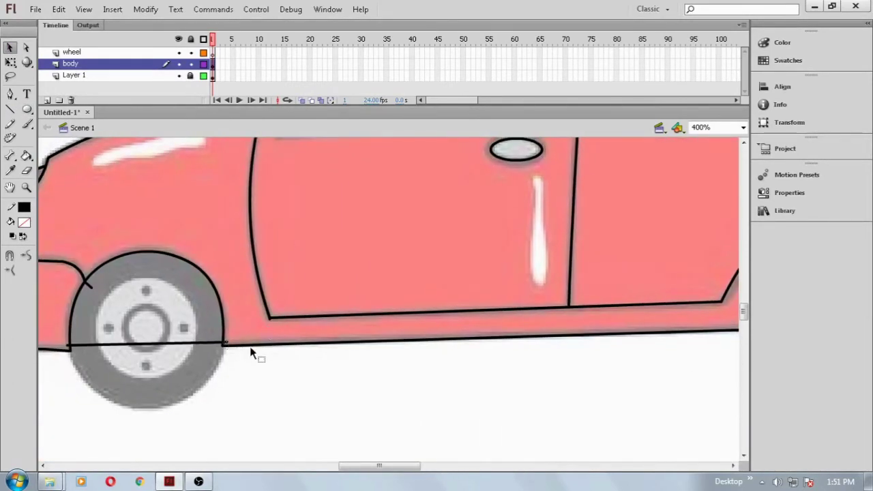
{"action": "left_click", "coordinate": [68, 346]}
{"action": "key", "text": "Delete"}
{"action": "left_click_drag", "start_coordinate": [158, 224], "coordinate": [431, 286]}
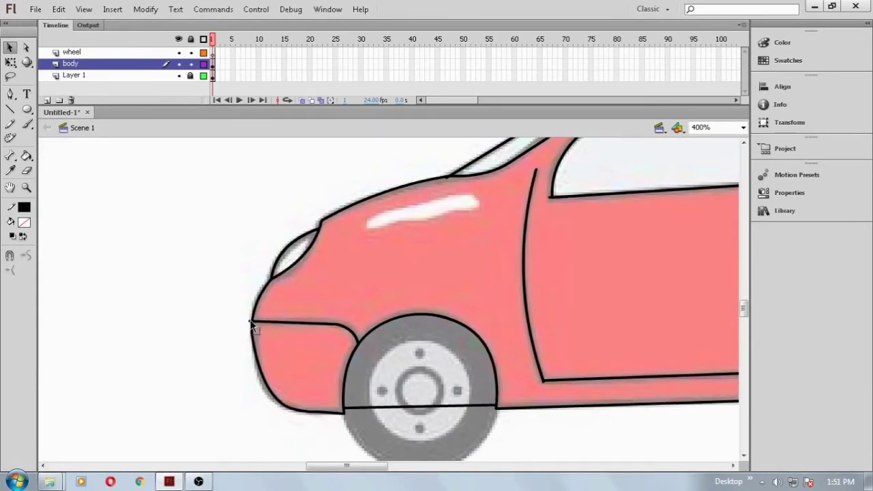
Delete the overhanging line ends at the side windows and the part of the tail light oval outside the body
{"action": "left_click_drag", "start_coordinate": [447, 212], "coordinate": [330, 331]}
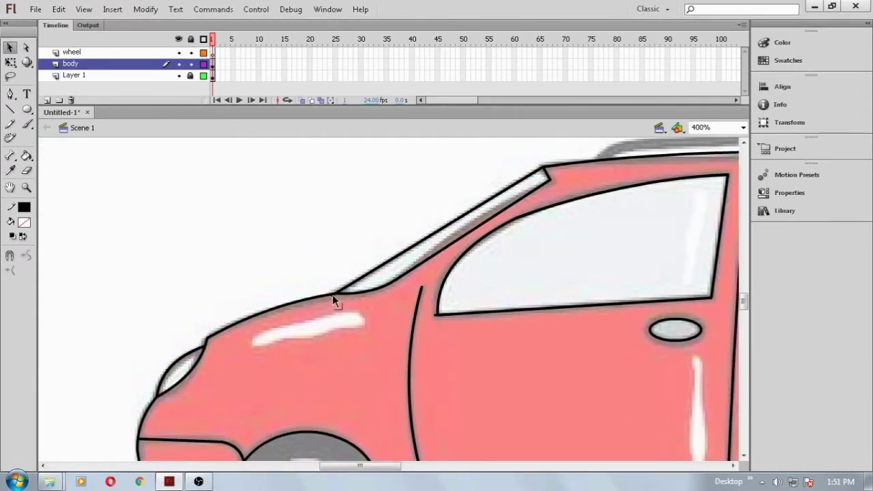
{"action": "left_click_drag", "start_coordinate": [396, 335], "coordinate": [121, 364]}
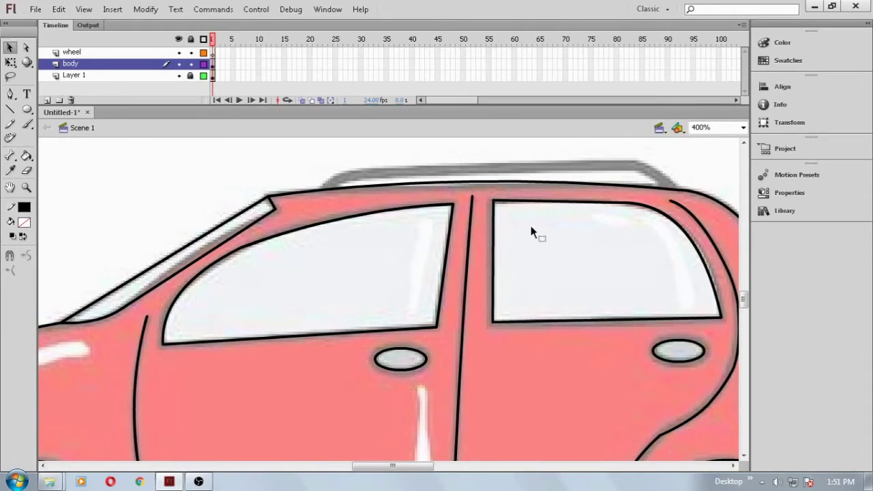
{"action": "left_click_drag", "start_coordinate": [624, 242], "coordinate": [351, 188]}
{"action": "left_click_drag", "start_coordinate": [504, 263], "coordinate": [501, 239]}
{"action": "left_click", "coordinate": [560, 275]}
{"action": "key", "text": "Delete"}
Delete the line end overhanging the front side of the rear wheel arch
{"action": "scroll", "coordinate": [583, 273], "scroll_direction": "down", "scroll_amount": 4}
{"action": "scroll", "coordinate": [578, 228], "scroll_direction": "up", "scroll_amount": 1}
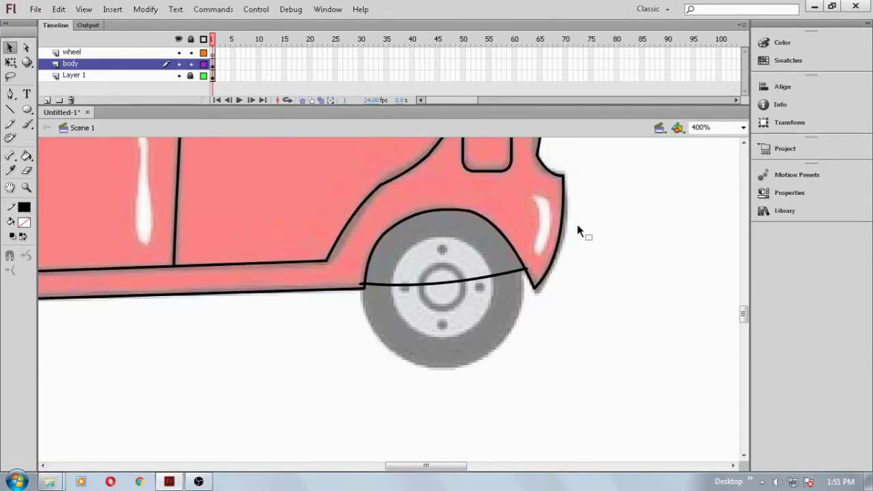
{"action": "scroll", "coordinate": [579, 232], "scroll_direction": "up", "scroll_amount": 2}
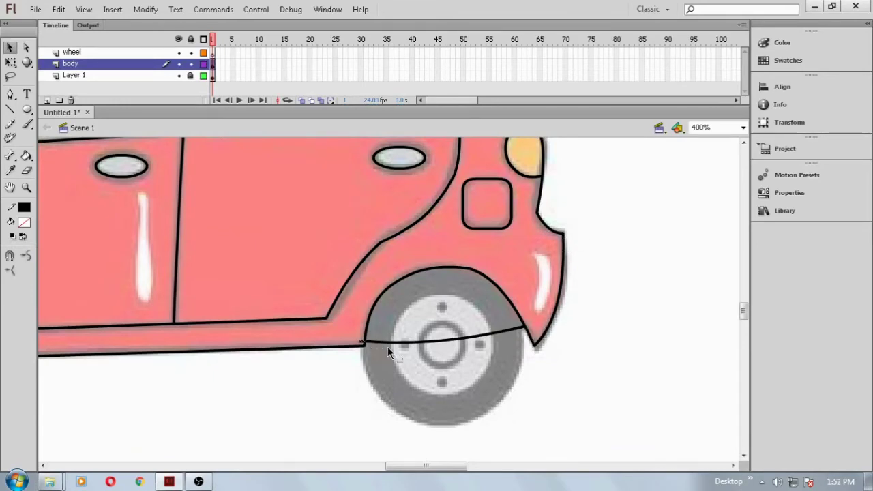
{"action": "left_click_drag", "start_coordinate": [392, 362], "coordinate": [492, 339]}
Smooth the curve of the rear wheel arch
{"action": "left_click_drag", "start_coordinate": [565, 285], "coordinate": [566, 286]}
{"action": "left_click", "coordinate": [30, 258]}
{"action": "left_click", "coordinate": [29, 257]}
{"action": "left_click", "coordinate": [480, 255]}
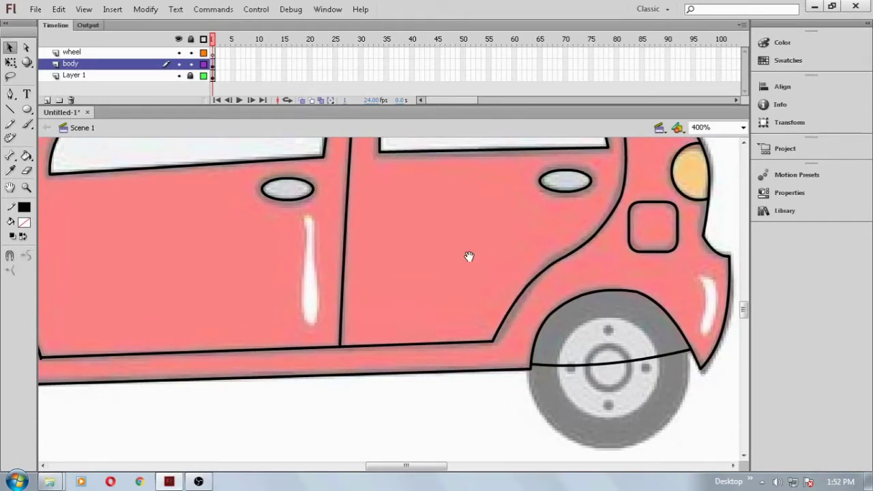
{"action": "left_click", "coordinate": [643, 295]}
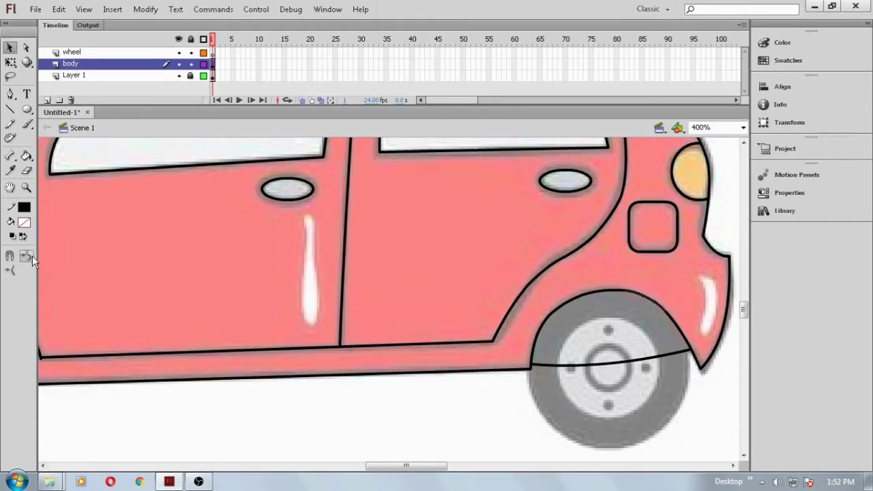
{"action": "left_click", "coordinate": [410, 257]}
Hide Layer 1 and view the whole car outline at 200%
{"action": "left_click_drag", "start_coordinate": [409, 258], "coordinate": [572, 242]}
{"action": "left_click_drag", "start_coordinate": [68, 264], "coordinate": [379, 237]}
{"action": "left_click", "coordinate": [179, 75]}
{"action": "left_click_drag", "start_coordinate": [387, 191], "coordinate": [111, 358]}
{"action": "left_click_drag", "start_coordinate": [309, 280], "coordinate": [348, 233]}
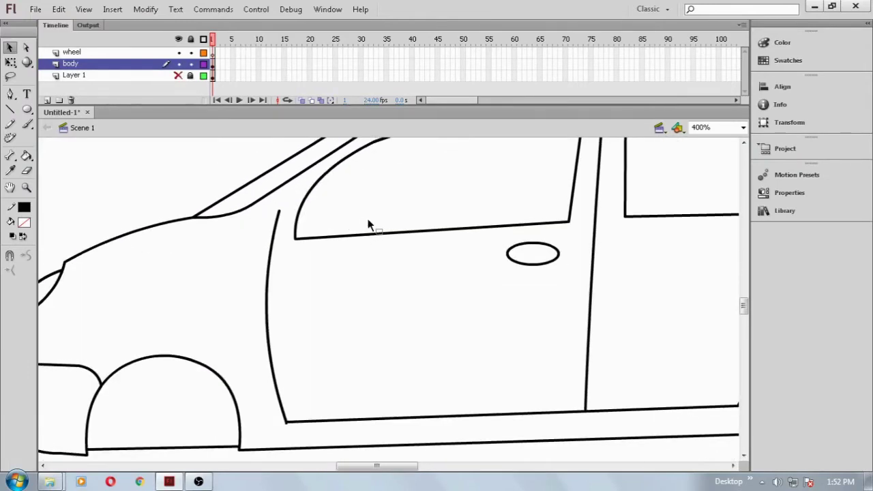
{"action": "key", "text": "ctrl+minus"}
Fill both wheel arch areas with black using the Paint Bucket, adjusting its gap size option
{"action": "left_click", "coordinate": [22, 225]}
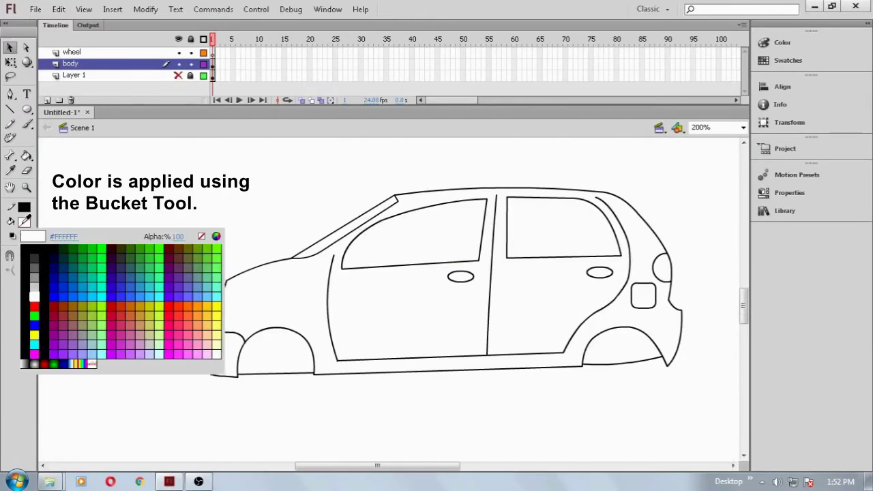
{"action": "left_click", "coordinate": [29, 253]}
{"action": "left_click", "coordinate": [31, 157]}
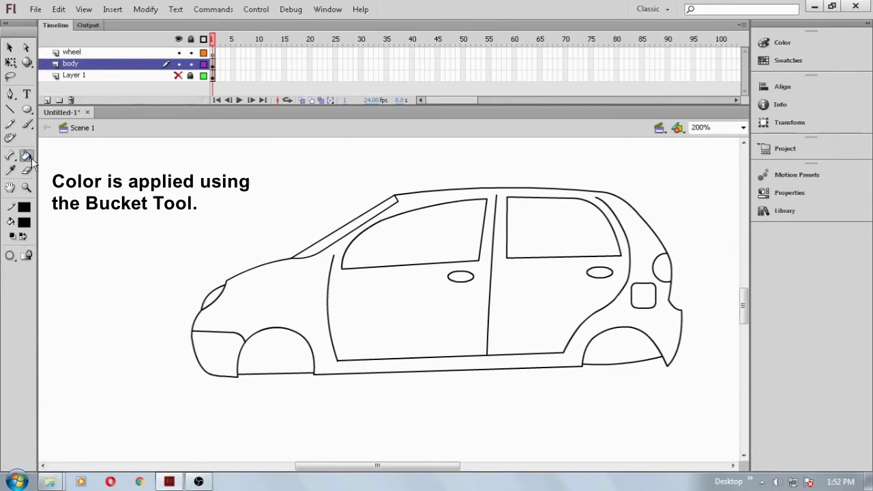
{"action": "left_click", "coordinate": [10, 256]}
{"action": "left_click", "coordinate": [38, 297]}
{"action": "left_click", "coordinate": [280, 354]}
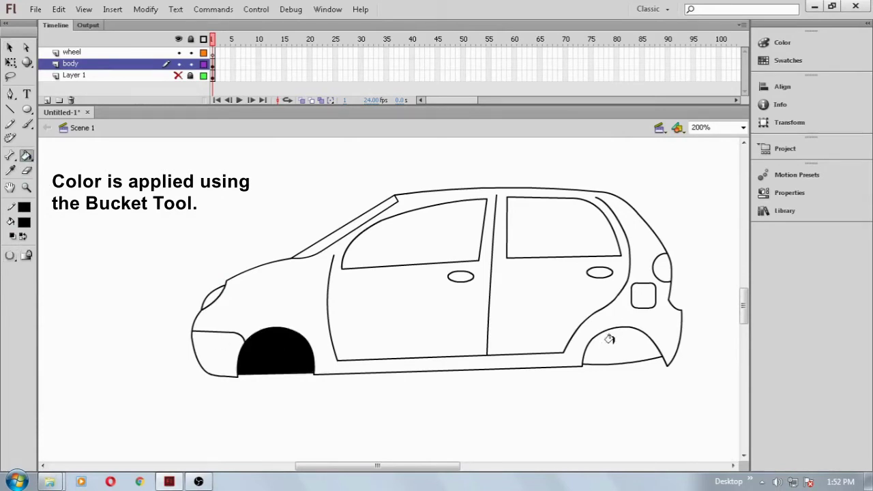
{"action": "left_click", "coordinate": [610, 336]}
Fill the windshield and both side windows with dark gray, and show Layer 1 again
{"action": "left_click", "coordinate": [178, 76]}
{"action": "left_click", "coordinate": [178, 76]}
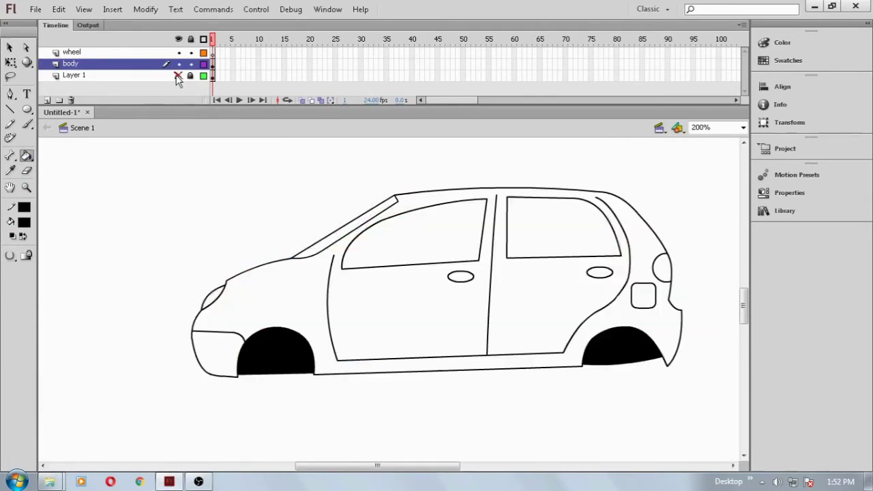
{"action": "left_click", "coordinate": [25, 223]}
{"action": "left_click", "coordinate": [28, 256]}
{"action": "left_click", "coordinate": [369, 207]}
{"action": "left_click", "coordinate": [416, 226]}
{"action": "left_click", "coordinate": [606, 202]}
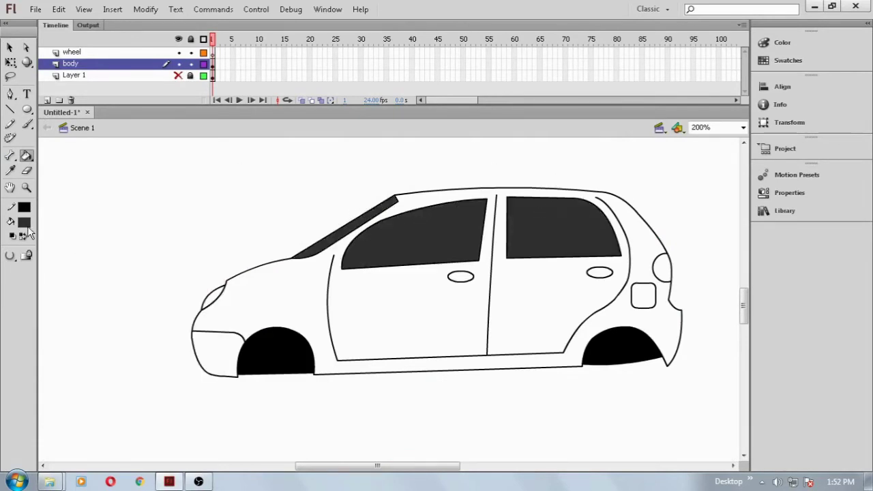
{"action": "left_click", "coordinate": [179, 76]}
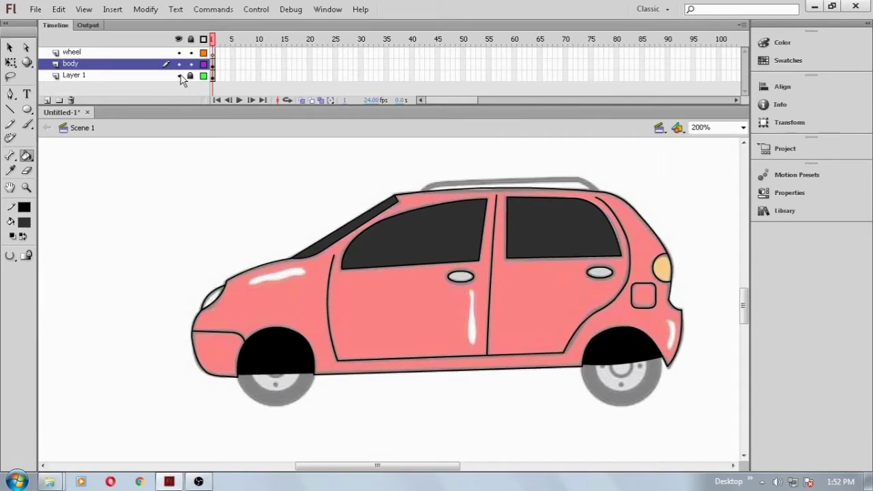
Fill the taillight with a deeper orange of RGB 255, 168, 36, based on the color sampled from the reference image
{"action": "left_click", "coordinate": [25, 223]}
{"action": "left_click", "coordinate": [661, 266]}
{"action": "left_click", "coordinate": [25, 223]}
{"action": "left_click", "coordinate": [219, 236]}
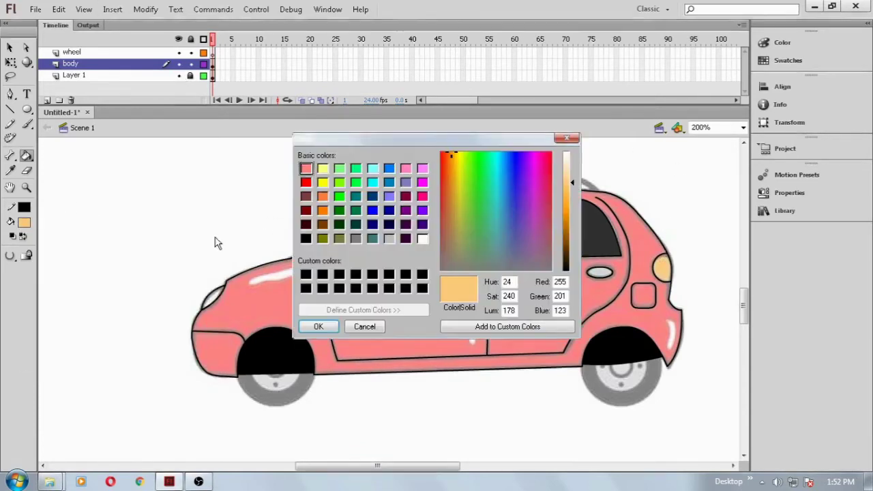
{"action": "left_click_drag", "start_coordinate": [569, 194], "coordinate": [570, 203]}
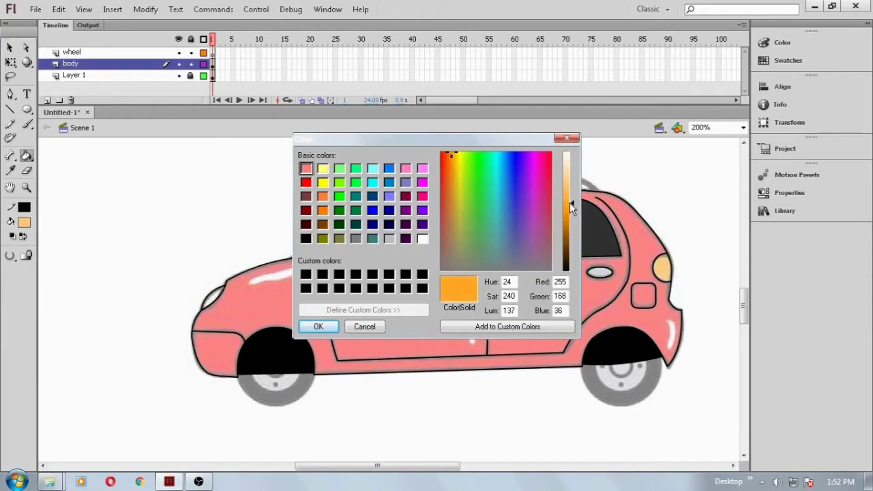
{"action": "left_click", "coordinate": [319, 327]}
{"action": "left_click", "coordinate": [659, 263]}
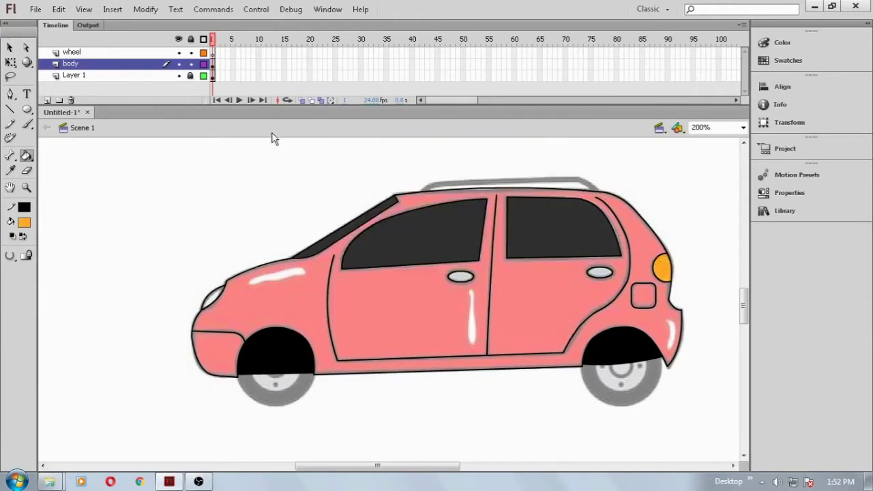
Fill the headlight and both door handles with light gray, and hide Layer 1
{"action": "left_click", "coordinate": [25, 223]}
{"action": "left_click", "coordinate": [37, 284]}
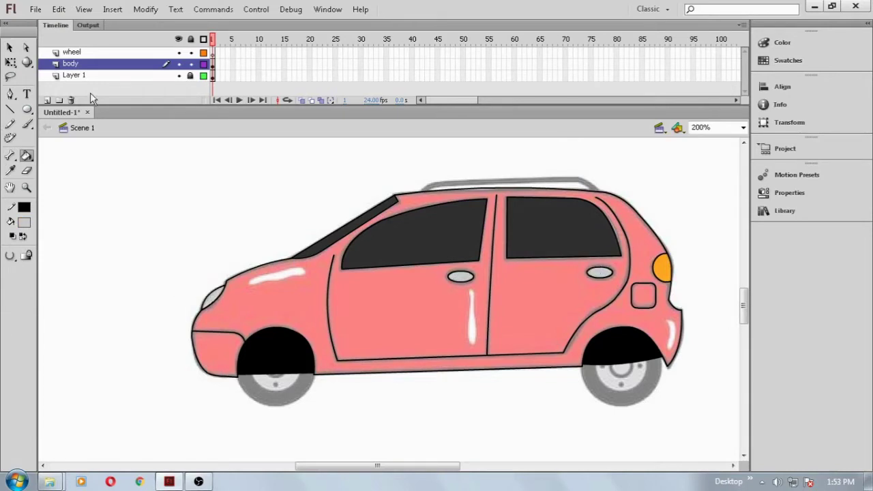
{"action": "left_click", "coordinate": [179, 76]}
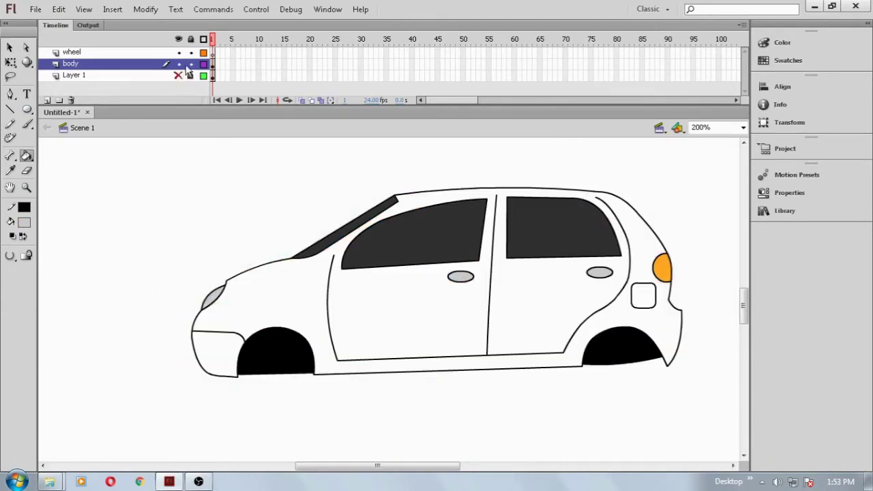
Fill the car body, front bumper and fuel door with red using the Paint Bucket
{"action": "left_click", "coordinate": [29, 225]}
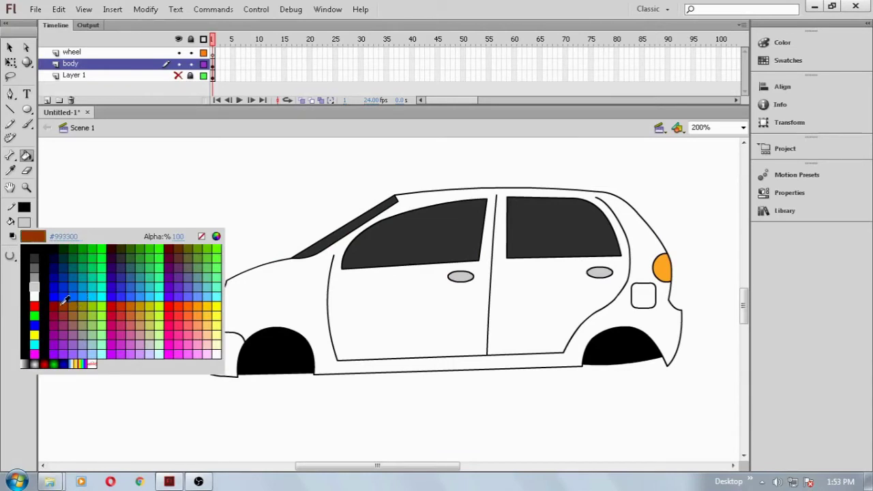
{"action": "left_click", "coordinate": [175, 302]}
{"action": "left_click", "coordinate": [305, 273]}
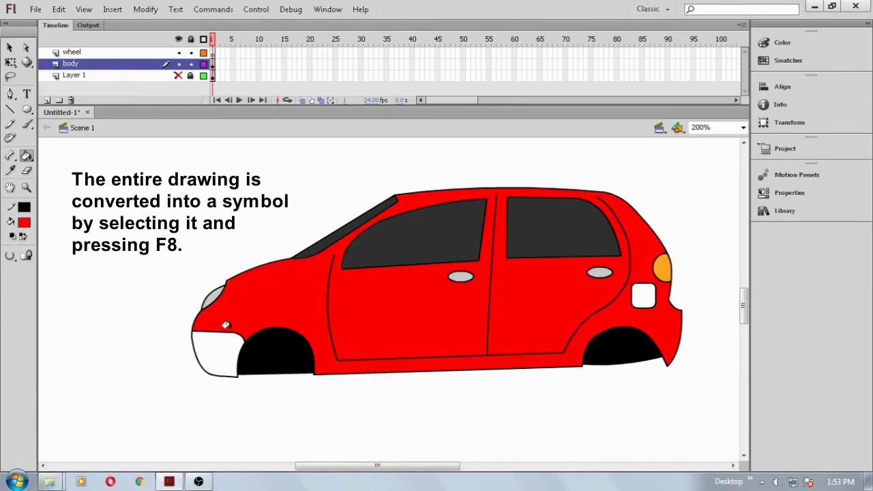
{"action": "left_click", "coordinate": [214, 337]}
{"action": "left_click", "coordinate": [639, 287]}
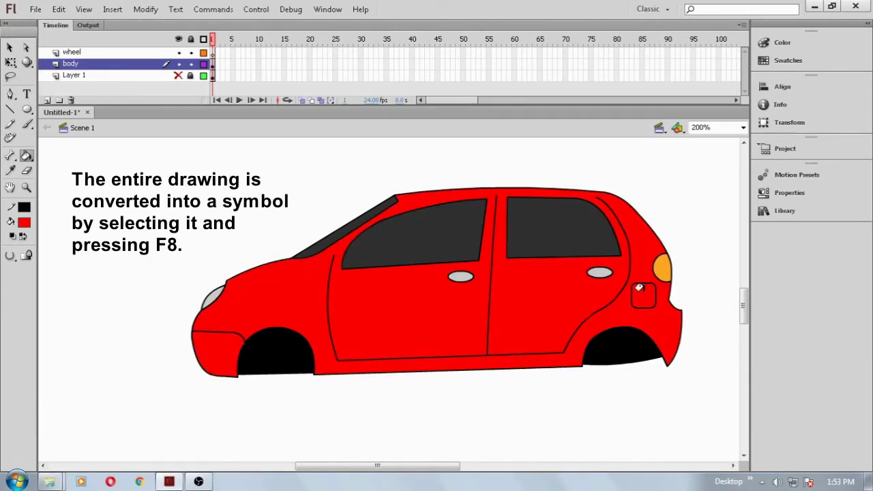
Select the entire car body drawing and convert it into a named graphic symbol
{"action": "left_click", "coordinate": [9, 46]}
{"action": "left_click_drag", "start_coordinate": [146, 146], "coordinate": [721, 427]}
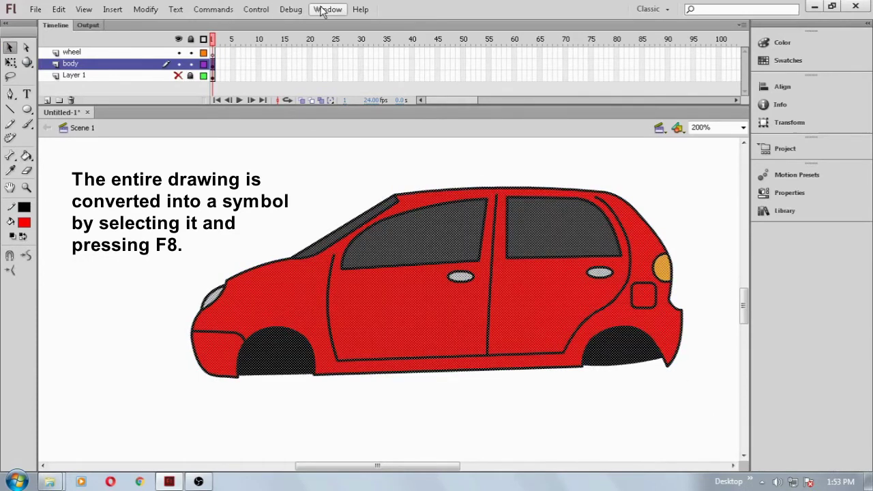
{"action": "key", "text": "F8"}
{"action": "left_click", "coordinate": [351, 62]}
{"action": "left_click", "coordinate": [329, 103]}
{"action": "key", "text": "shift+Tab"}
{"action": "type", "text": "ca"}
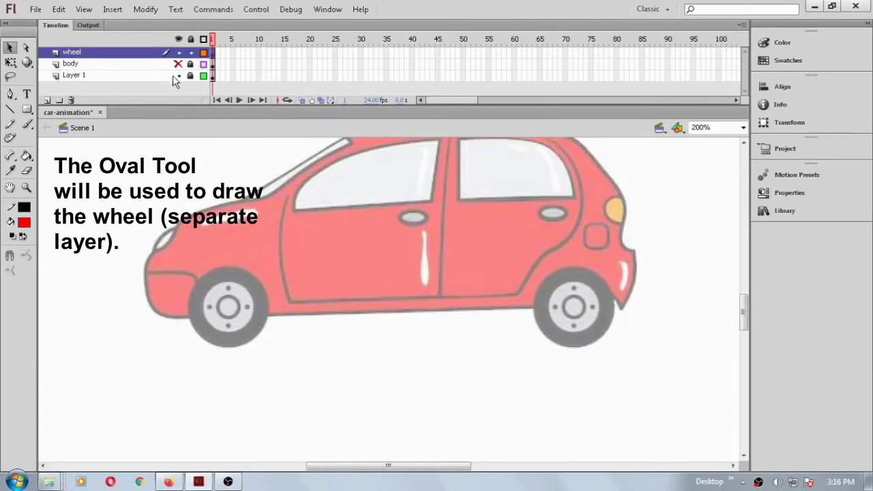
Choose the Oval Tool, show the rulers, and place guides along the upper and left edges of the front wheel
{"action": "left_click", "coordinate": [27, 109]}
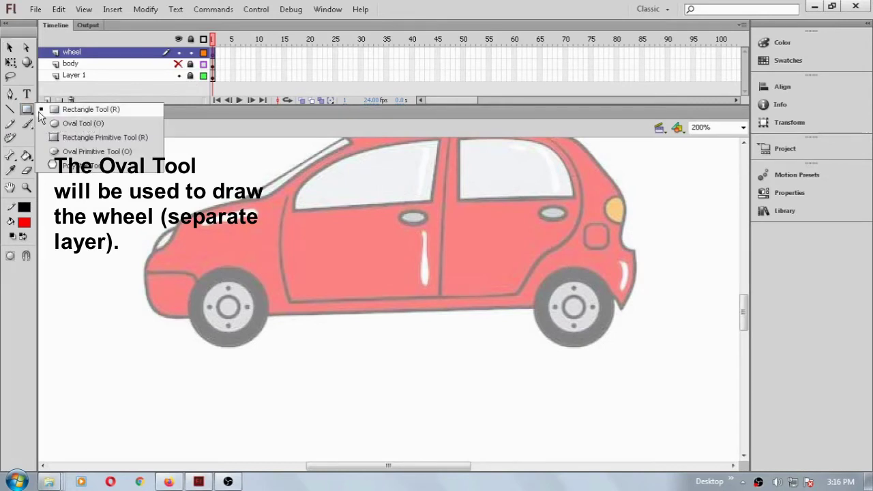
{"action": "left_click", "coordinate": [68, 123]}
{"action": "left_click", "coordinate": [84, 9]}
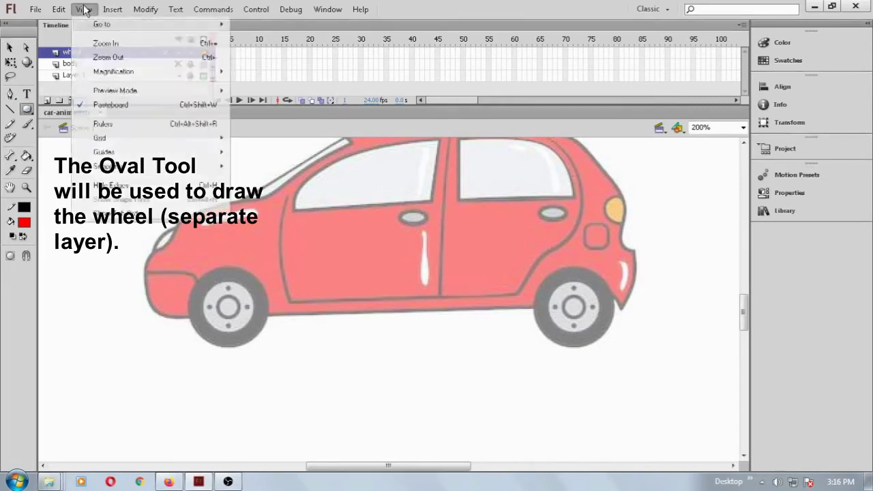
{"action": "left_click", "coordinate": [102, 123]}
{"action": "left_click_drag", "start_coordinate": [246, 142], "coordinate": [262, 277]}
{"action": "left_click_drag", "start_coordinate": [43, 295], "coordinate": [198, 287]}
Draw an unfilled circle with a black outline around the outer edge of the front tire
{"action": "left_click", "coordinate": [24, 222]}
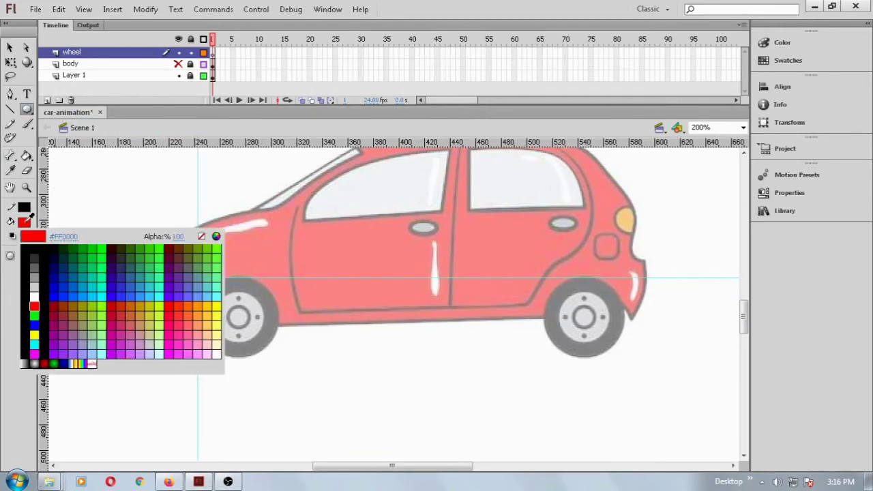
{"action": "left_click", "coordinate": [204, 237]}
{"action": "key", "text": "ctrl+equal"}
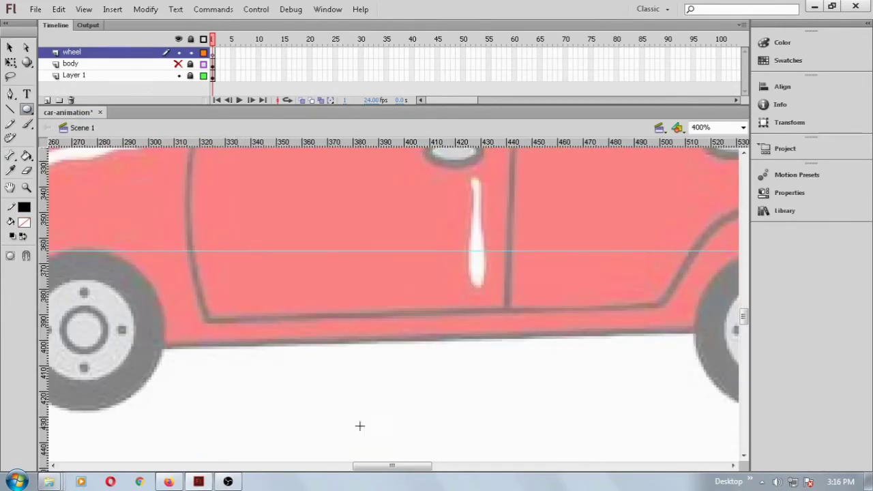
{"action": "left_click_drag", "start_coordinate": [382, 466], "coordinate": [357, 467]}
{"action": "mouse_move", "coordinate": [209, 251]}
{"action": "left_mouse_down"}
{"action": "mouse_move", "coordinate": [293, 355]}
{"action": "mouse_move", "coordinate": [371, 412]}
{"action": "left_mouse_up"}
Group the tire circle and move it aside from the front wheel, onto the front door area
{"action": "left_click", "coordinate": [9, 47]}
{"action": "left_click_drag", "start_coordinate": [177, 240], "coordinate": [370, 444]}
{"action": "left_click_drag", "start_coordinate": [357, 391], "coordinate": [356, 389]}
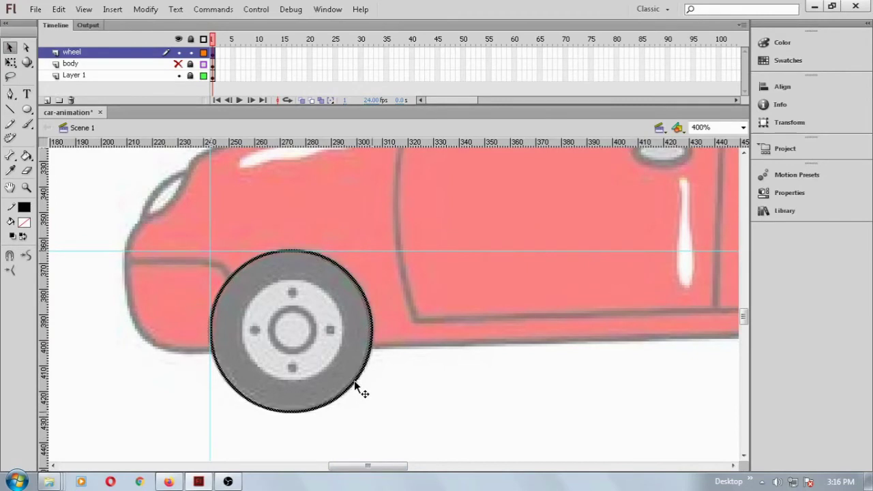
{"action": "left_click", "coordinate": [146, 8]}
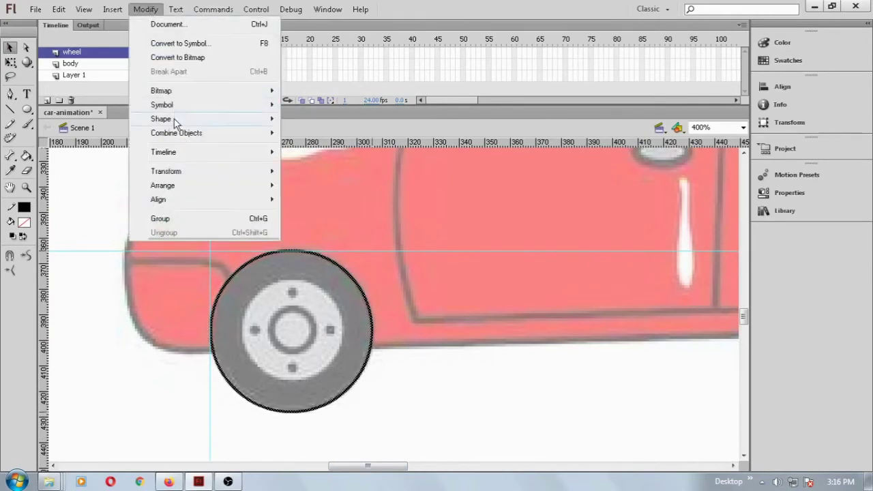
{"action": "left_click", "coordinate": [172, 217]}
{"action": "left_click_drag", "start_coordinate": [375, 340], "coordinate": [604, 330]}
Add guides at the upper and left edges of the front wheel's rim and draw the rim circle
{"action": "key", "text": "o"}
{"action": "left_click_drag", "start_coordinate": [272, 146], "coordinate": [297, 278]}
{"action": "mouse_move", "coordinate": [44, 258]}
{"action": "left_mouse_down"}
{"action": "mouse_move", "coordinate": [240, 253]}
{"action": "mouse_move", "coordinate": [332, 351]}
{"action": "mouse_move", "coordinate": [345, 383]}
{"action": "mouse_move", "coordinate": [366, 386]}
{"action": "left_mouse_up"}
Group the rim circle and move it off the wheel, inside the tire circle
{"action": "key", "text": "v"}
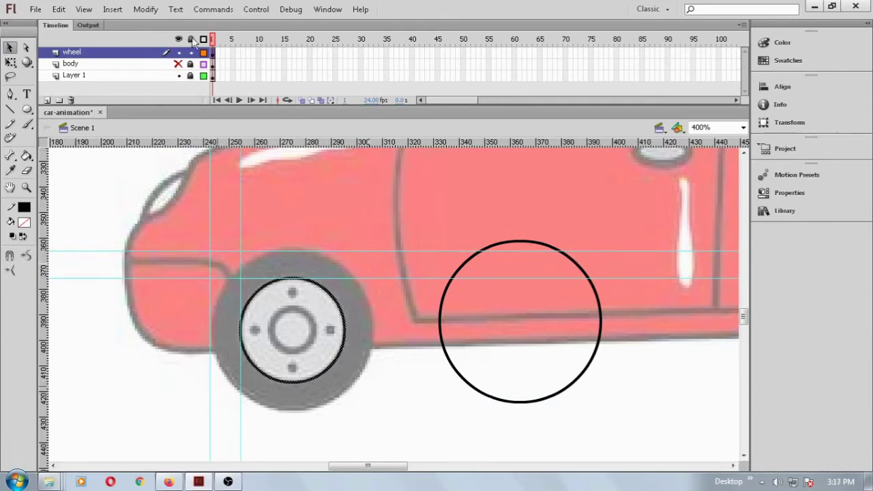
{"action": "left_click", "coordinate": [145, 9]}
{"action": "left_click", "coordinate": [179, 219]}
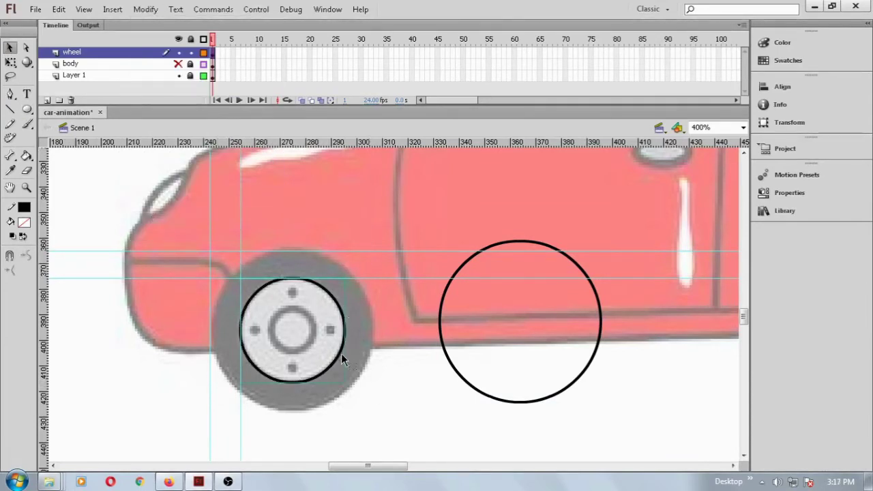
{"action": "left_click_drag", "start_coordinate": [341, 365], "coordinate": [648, 321]}
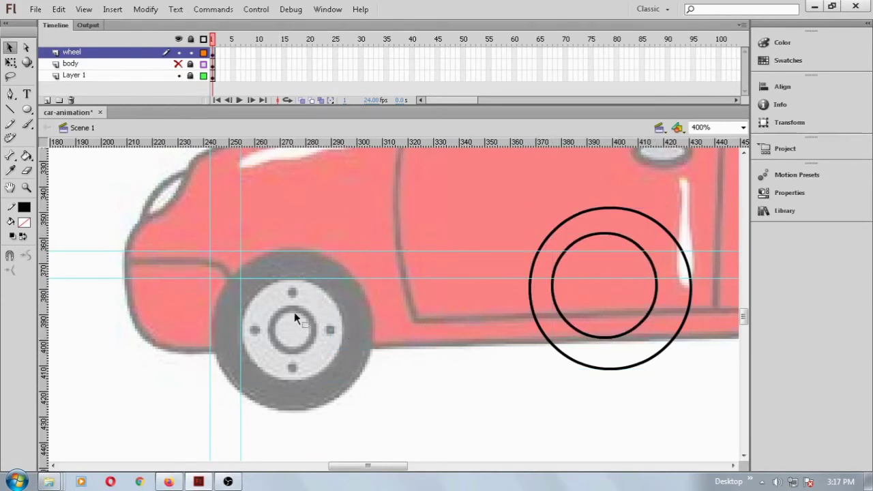
Add guides at the upper and left edges of the front wheel's hub and draw the hub circle
{"action": "left_click_drag", "start_coordinate": [328, 143], "coordinate": [342, 309]}
{"action": "left_click_drag", "start_coordinate": [45, 320], "coordinate": [270, 310]}
{"action": "left_click", "coordinate": [27, 109]}
{"action": "mouse_move", "coordinate": [315, 354]}
{"action": "left_mouse_down"}
{"action": "mouse_move", "coordinate": [271, 310]}
{"action": "mouse_move", "coordinate": [333, 368]}
{"action": "left_mouse_up"}
Group the hub circle and clear all guides
{"action": "left_click", "coordinate": [10, 48]}
{"action": "left_click", "coordinate": [145, 8]}
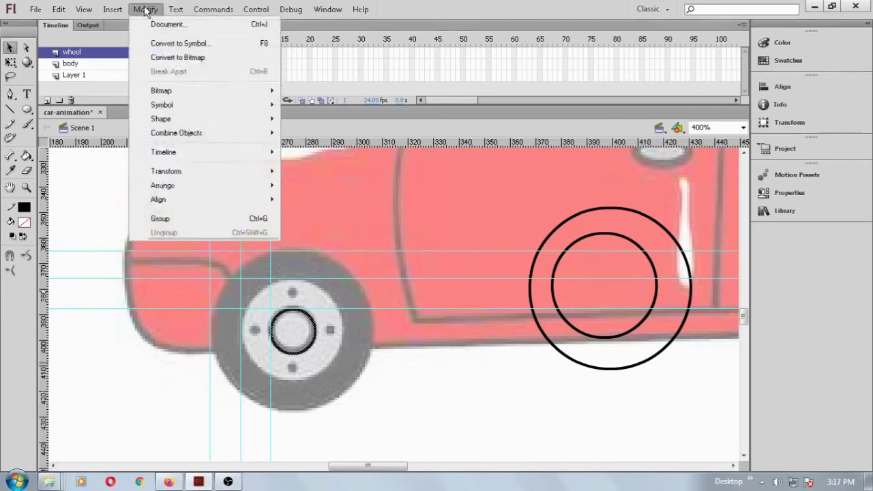
{"action": "left_click", "coordinate": [176, 224]}
{"action": "left_click", "coordinate": [84, 9]}
{"action": "mouse_move", "coordinate": [131, 154]}
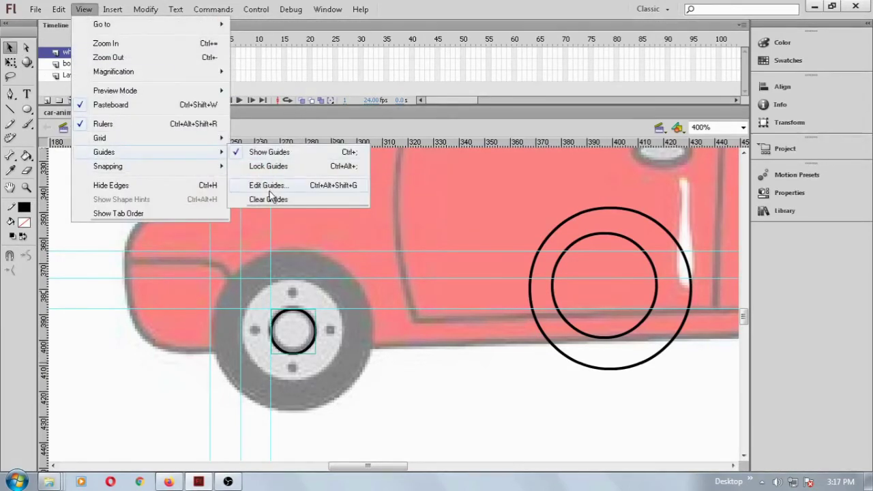
{"action": "left_click", "coordinate": [269, 198]}
Place the hub circle inside the other two circles and move all three together toward the front wheel
{"action": "left_click_drag", "start_coordinate": [315, 349], "coordinate": [622, 301]}
{"action": "left_click_drag", "start_coordinate": [530, 211], "coordinate": [663, 359]}
{"action": "left_click_drag", "start_coordinate": [664, 360], "coordinate": [428, 385]}
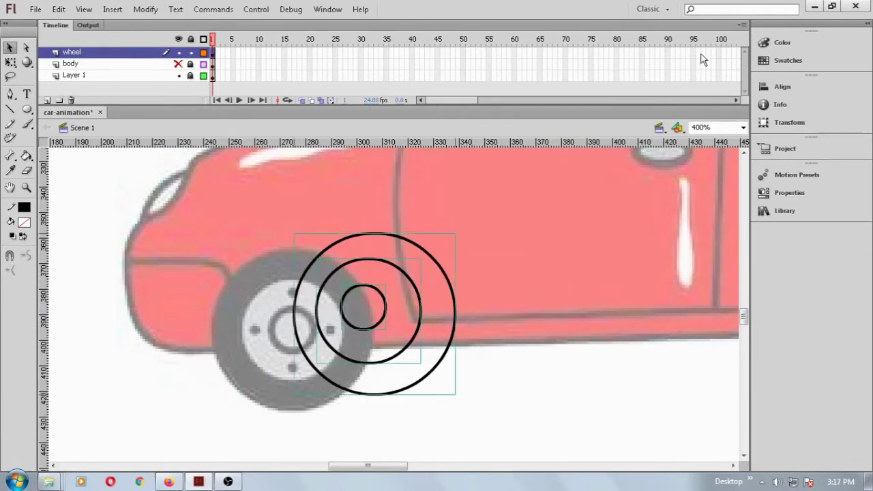
Align the three circles on their horizontal and vertical centers and position them over the front wheel
{"action": "left_click", "coordinate": [774, 86]}
{"action": "left_click", "coordinate": [653, 110]}
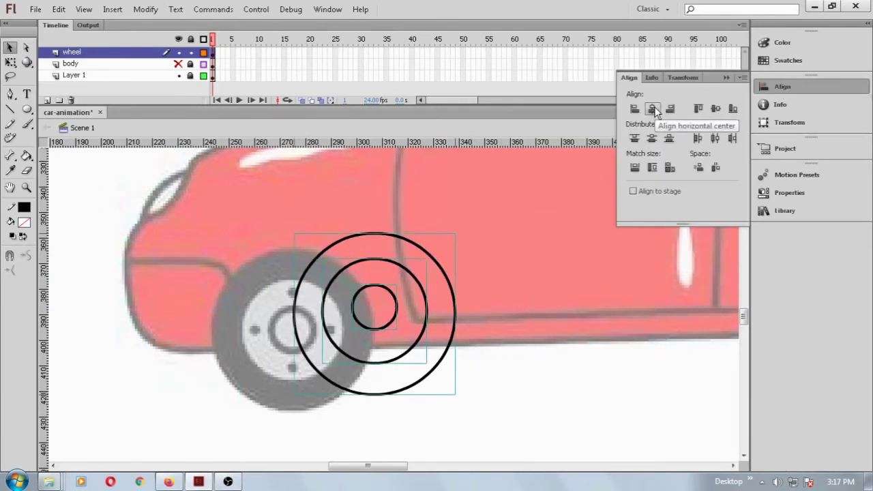
{"action": "left_click", "coordinate": [716, 109]}
{"action": "left_click_drag", "start_coordinate": [430, 370], "coordinate": [349, 394]}
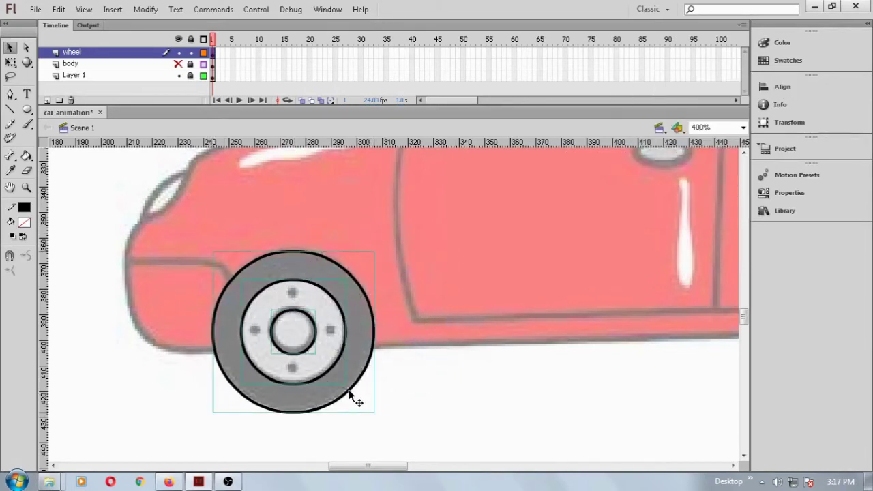
{"action": "left_click", "coordinate": [355, 254]}
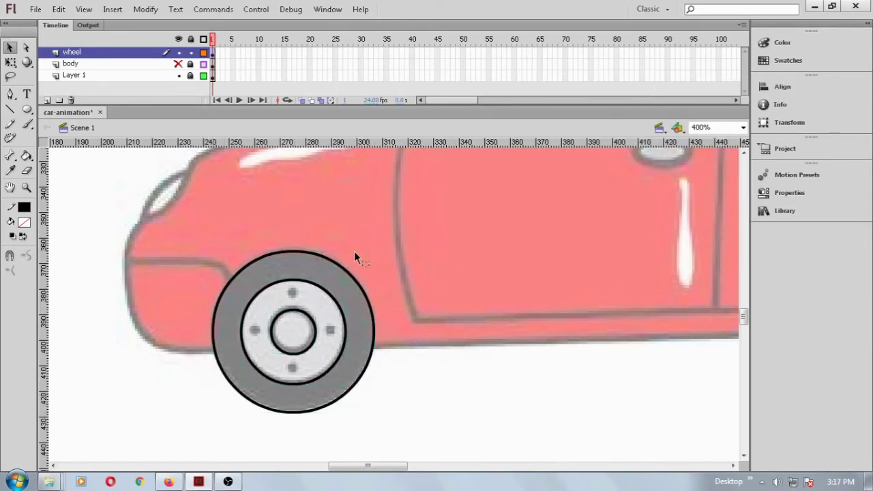
Draw a small circle over the front wheel's upper bolt and copy it onto the other three bolts
{"action": "left_click", "coordinate": [26, 109]}
{"action": "left_click_drag", "start_coordinate": [292, 293], "coordinate": [296, 298]}
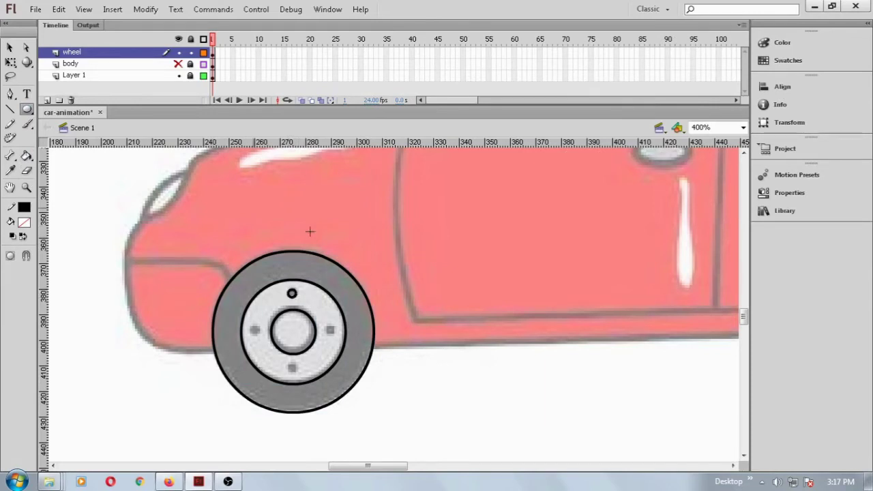
{"action": "left_click", "coordinate": [9, 48]}
{"action": "left_click", "coordinate": [295, 297]}
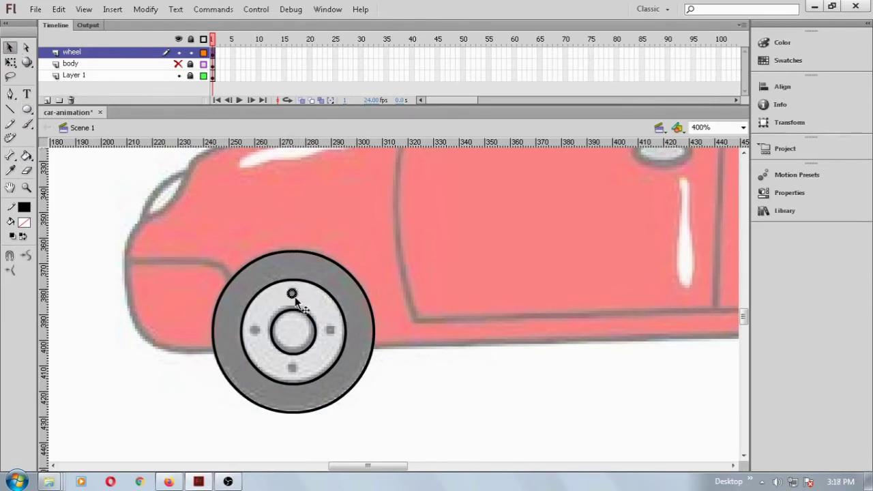
{"action": "left_click_drag", "start_coordinate": [300, 293], "coordinate": [258, 334]}
Select all the front wheel's circles and break them apart
{"action": "left_click_drag", "start_coordinate": [185, 241], "coordinate": [415, 435]}
{"action": "left_click", "coordinate": [146, 10]}
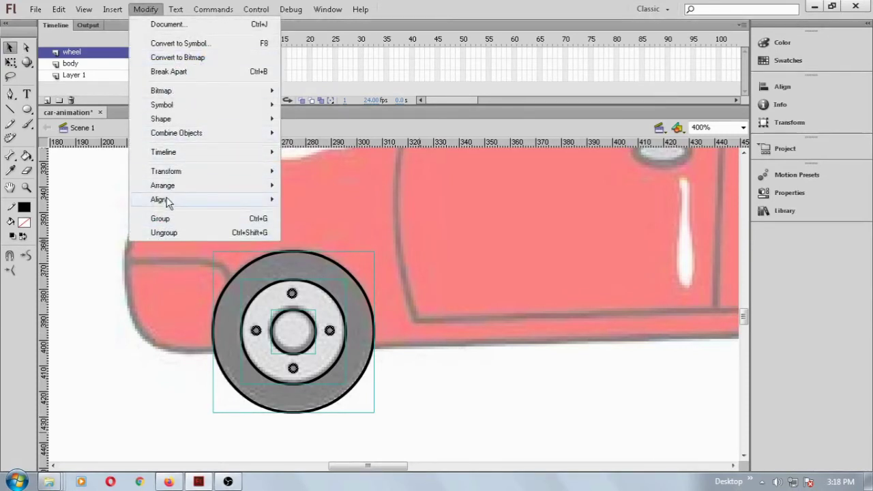
{"action": "left_click", "coordinate": [180, 71]}
Fill the front wheel's tire ring with black using the Paint Bucket
{"action": "left_click", "coordinate": [11, 172]}
{"action": "left_click", "coordinate": [276, 263]}
{"action": "left_click", "coordinate": [265, 264]}
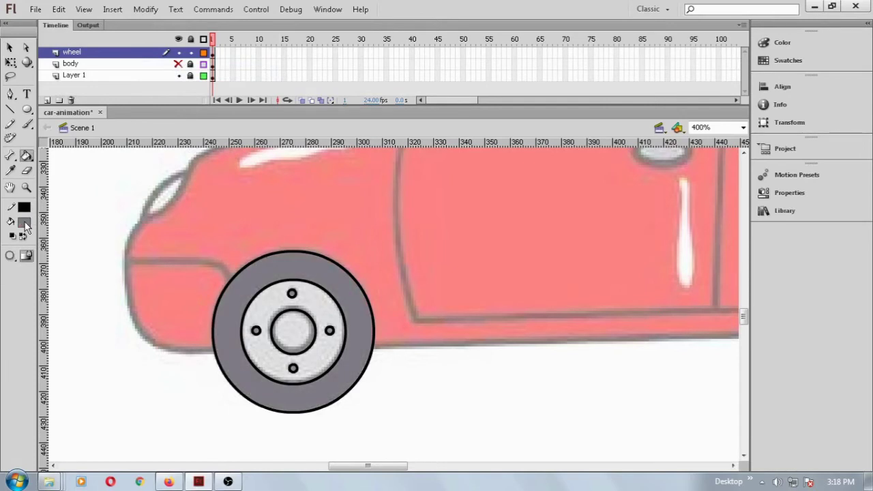
{"action": "left_click", "coordinate": [25, 225]}
{"action": "left_click", "coordinate": [28, 247]}
{"action": "left_click", "coordinate": [236, 275]}
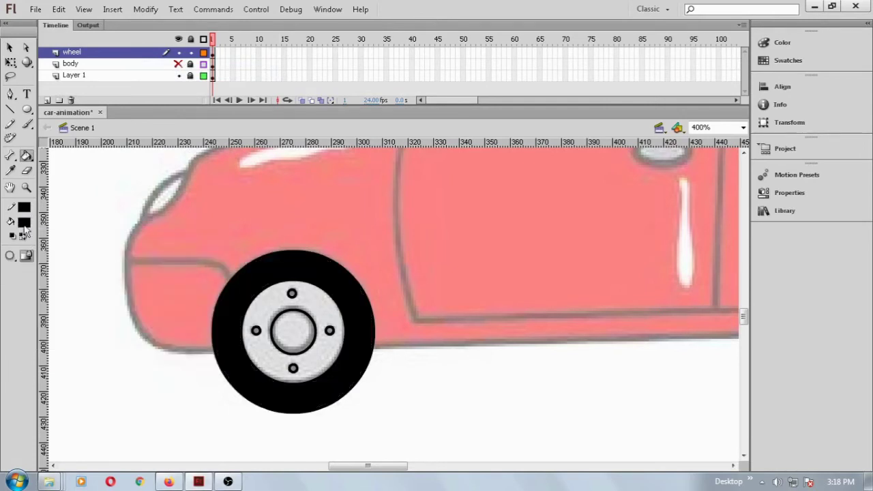
Fill the front wheel's rim and hub with light gray
{"action": "left_click", "coordinate": [26, 224]}
{"action": "left_click", "coordinate": [32, 287]}
{"action": "left_click", "coordinate": [268, 298]}
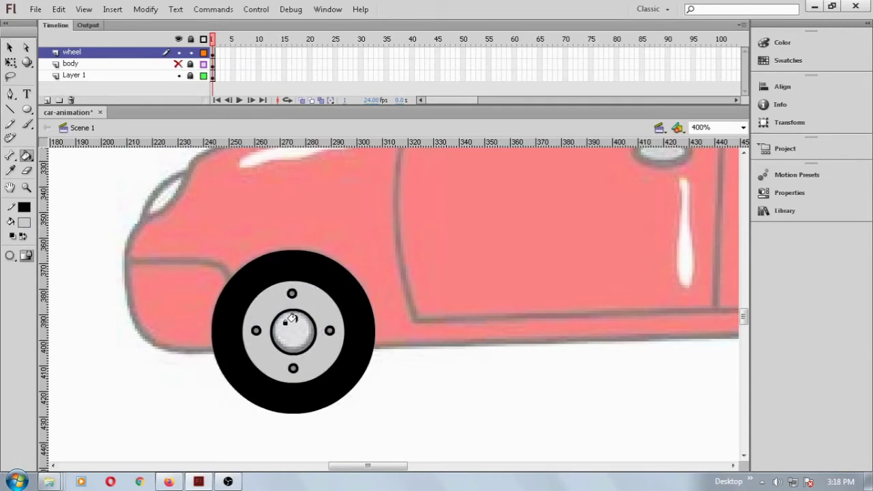
{"action": "left_click", "coordinate": [291, 318]}
Fill the four bolt circles on the front wheel with dark gray
{"action": "left_click", "coordinate": [25, 223]}
{"action": "left_click", "coordinate": [40, 254]}
{"action": "left_click", "coordinate": [292, 293]}
{"action": "left_click", "coordinate": [329, 330]}
{"action": "left_click", "coordinate": [293, 368]}
{"action": "left_click", "coordinate": [256, 331]}
Convert the whole wheel drawing into a graphic symbol named wheel, with its registration point in the center
{"action": "left_click", "coordinate": [9, 48]}
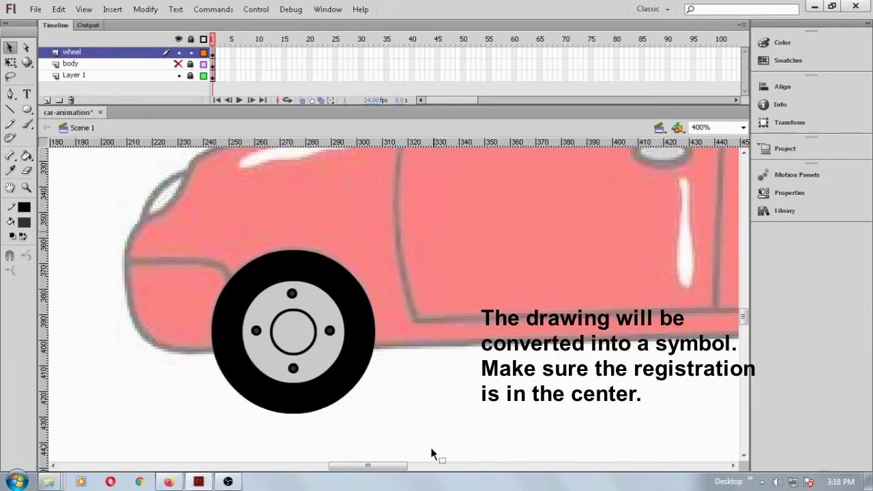
{"action": "key", "text": "ctrl+a"}
{"action": "key", "text": "F8"}
{"action": "left_click", "coordinate": [421, 62]}
{"action": "left_click_drag", "start_coordinate": [345, 43], "coordinate": [241, 45]}
{"action": "type", "text": "wh"}
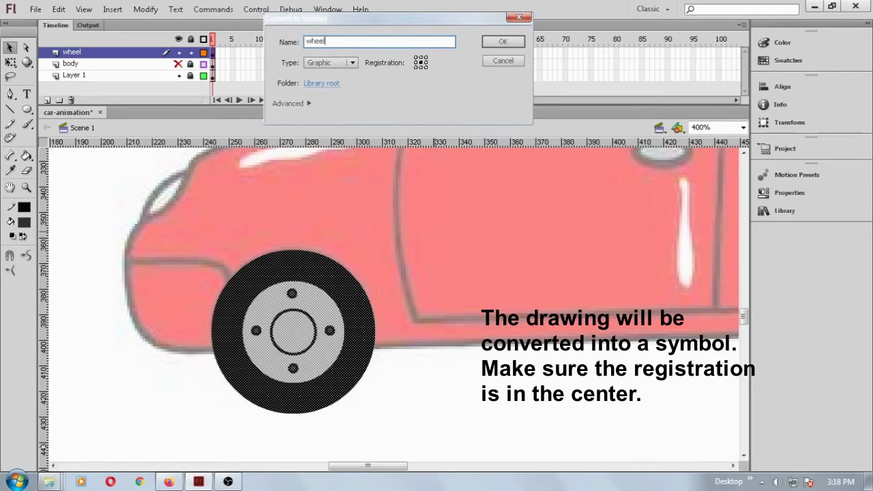
{"action": "type", "text": "eel"}
{"action": "left_click", "coordinate": [503, 41]}
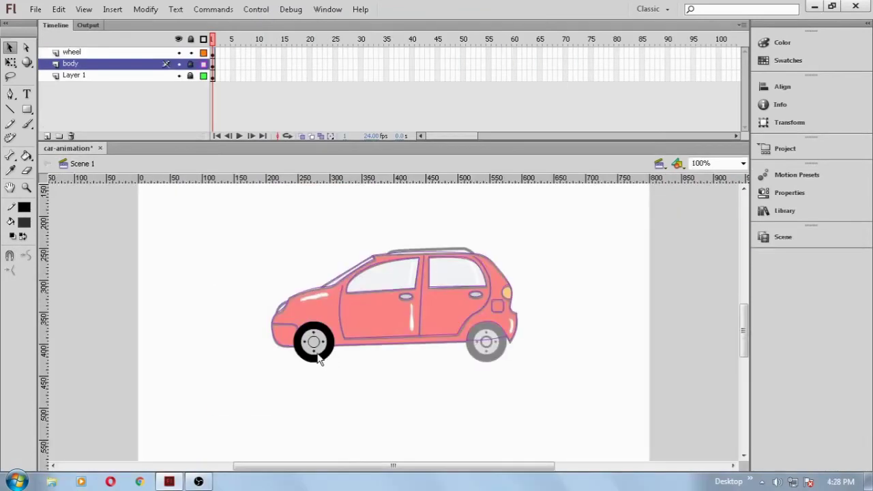
Duplicate the wheel symbol from the front wheel onto the rear wheel's position
{"action": "left_click_drag", "start_coordinate": [321, 361], "coordinate": [487, 348]}
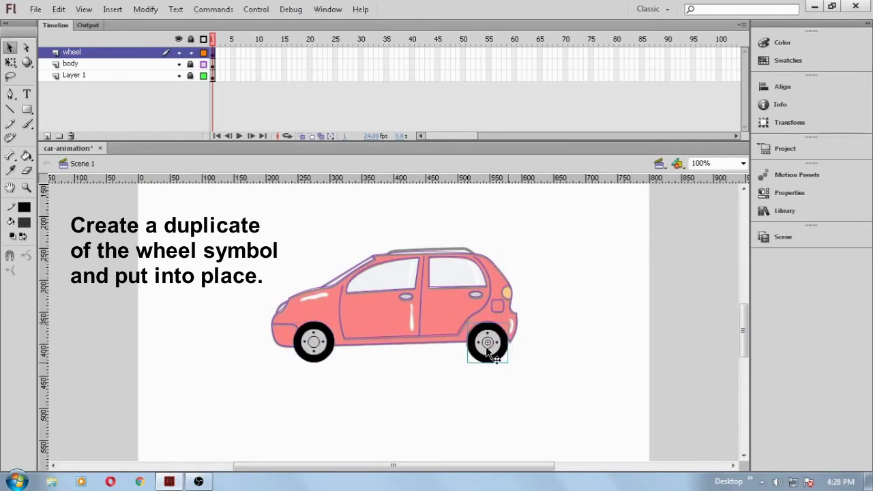
Convert the car body and both wheels together into a movie clip symbol named car animation
{"action": "left_click", "coordinate": [192, 76]}
{"action": "left_click_drag", "start_coordinate": [239, 217], "coordinate": [569, 398]}
{"action": "key", "text": "F8"}
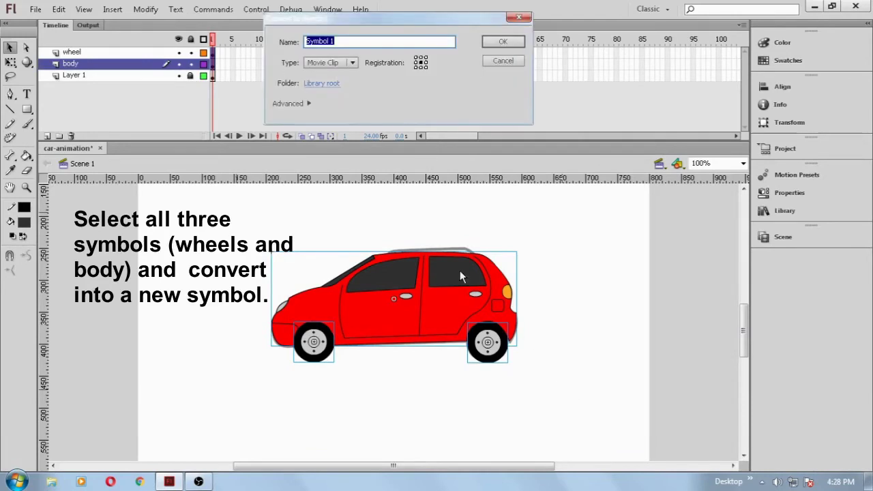
{"action": "type", "text": "car animation"}
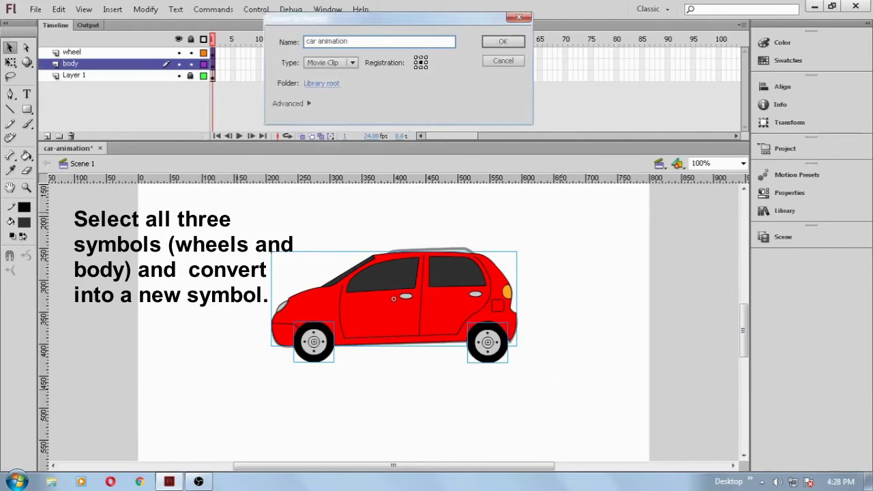
{"action": "left_click", "coordinate": [510, 43]}
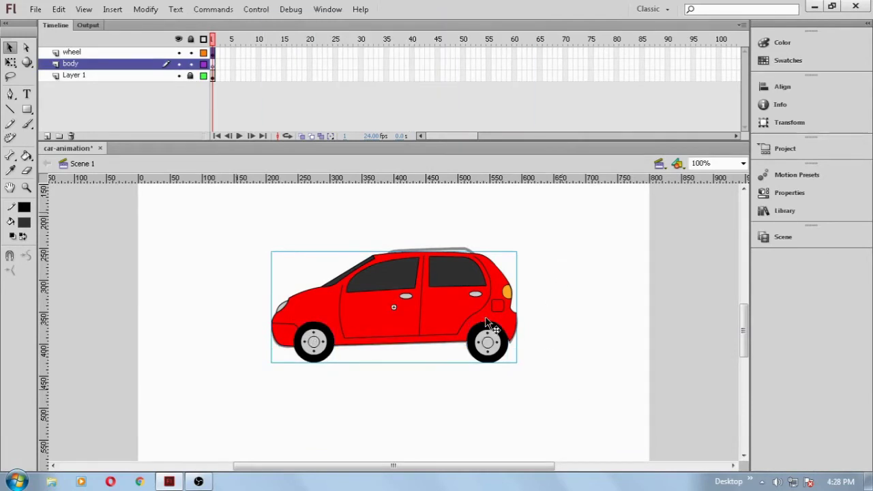
Open the car animation symbol for editing and distribute the body and two wheels to separate layers
{"action": "double_click", "coordinate": [423, 325]}
{"action": "left_click_drag", "start_coordinate": [277, 210], "coordinate": [614, 390]}
{"action": "left_click", "coordinate": [145, 9]}
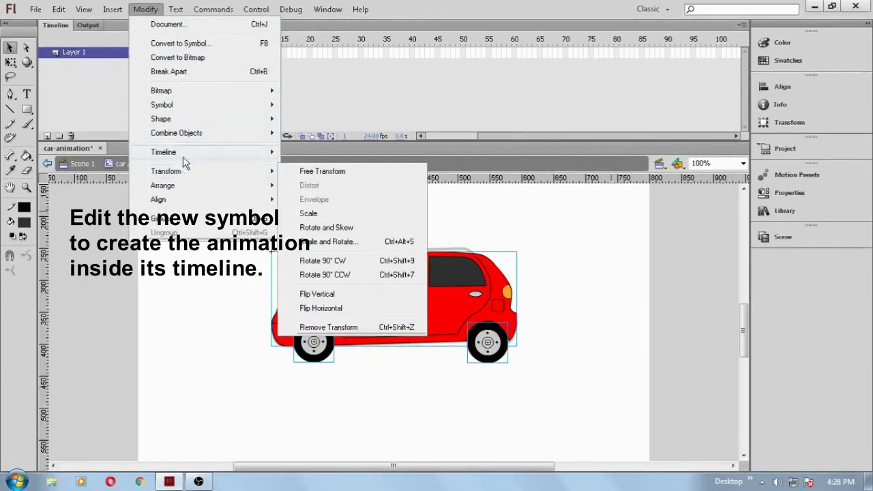
{"action": "mouse_move", "coordinate": [180, 155]}
{"action": "left_click", "coordinate": [361, 154]}
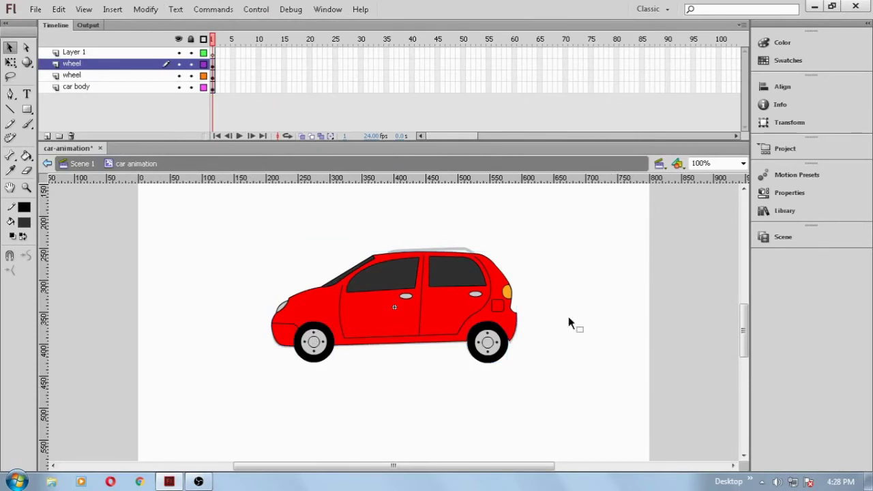
Align the two wheels with each other along their bottom edges
{"action": "left_click_drag", "start_coordinate": [544, 394], "coordinate": [271, 318]}
{"action": "left_click", "coordinate": [782, 86]}
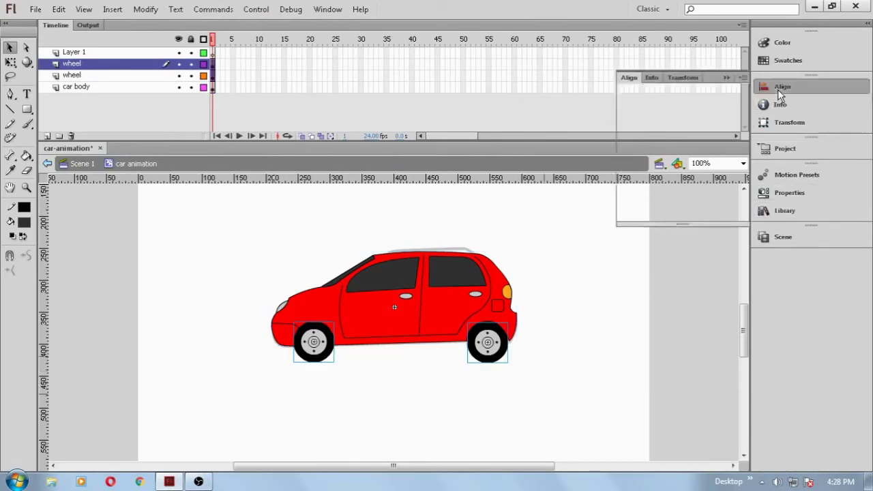
{"action": "left_click", "coordinate": [733, 109]}
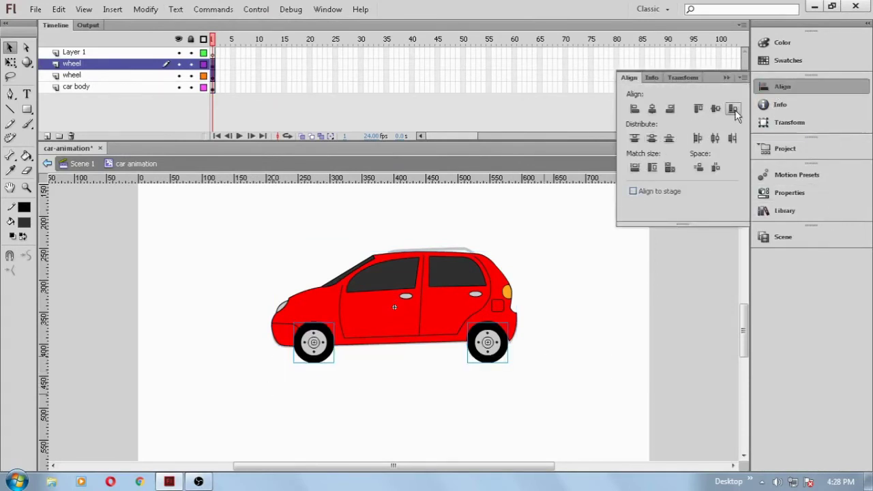
{"action": "left_click", "coordinate": [605, 348]}
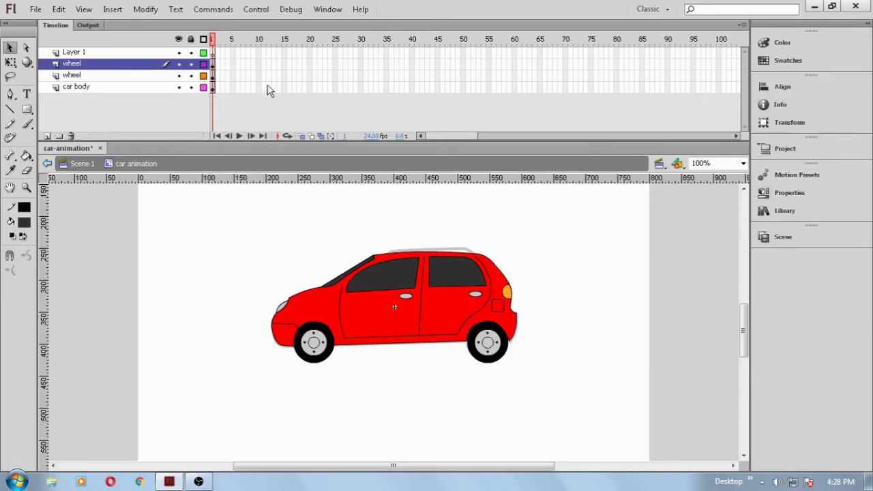
Extend the car body layer to frame 12 and insert keyframes at frame 12 on both wheel layers
{"action": "left_click", "coordinate": [269, 87]}
{"action": "left_click", "coordinate": [113, 9]}
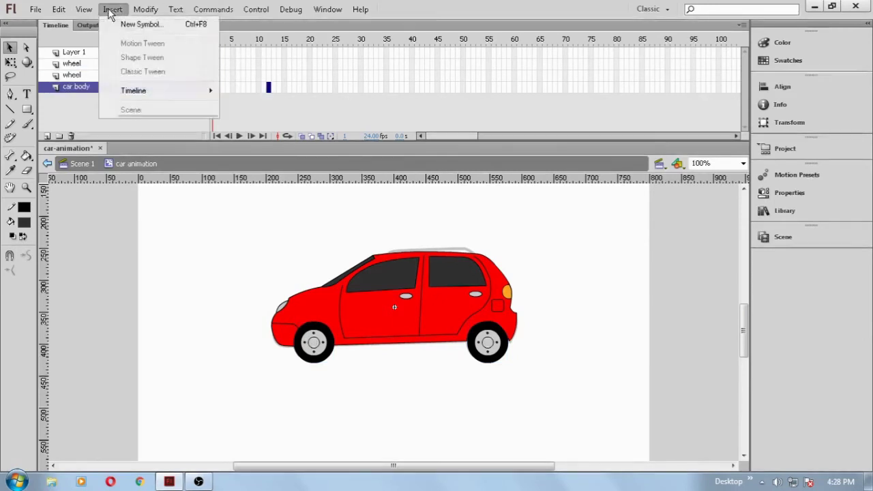
{"action": "mouse_move", "coordinate": [149, 97]}
{"action": "left_click", "coordinate": [268, 125]}
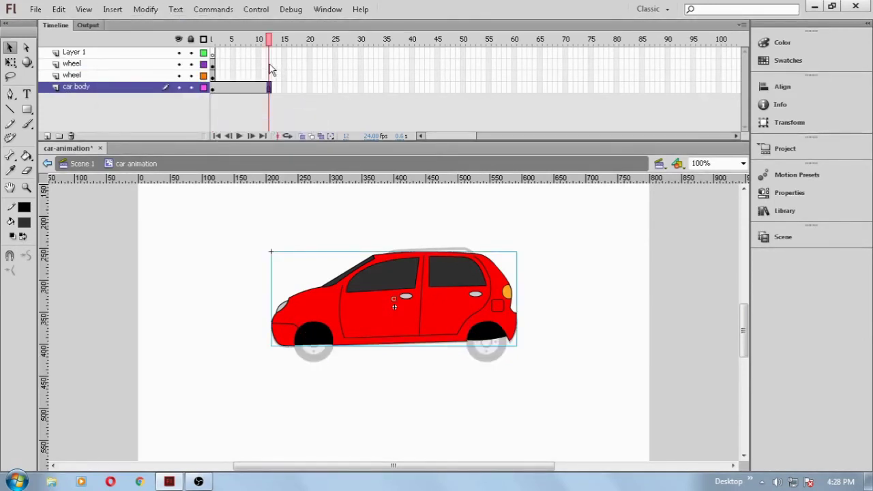
{"action": "left_click_drag", "start_coordinate": [270, 64], "coordinate": [270, 76]}
{"action": "left_click", "coordinate": [113, 9]}
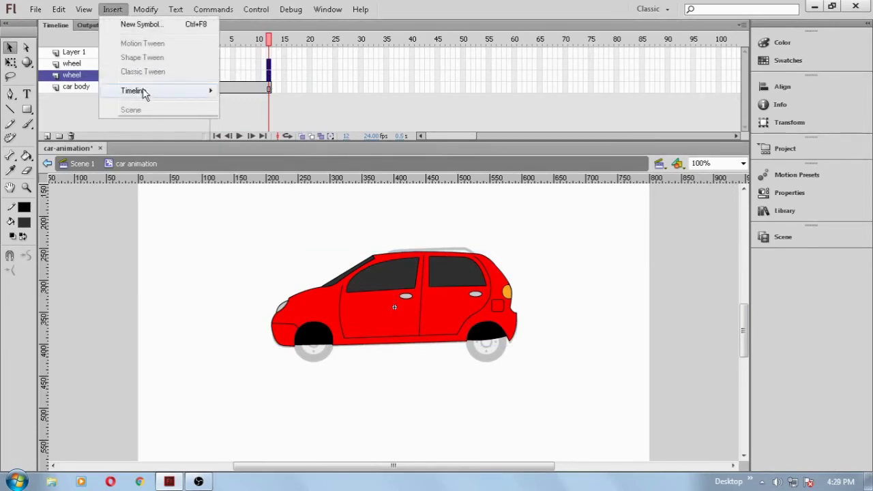
{"action": "mouse_move", "coordinate": [146, 95]}
{"action": "left_click", "coordinate": [260, 139]}
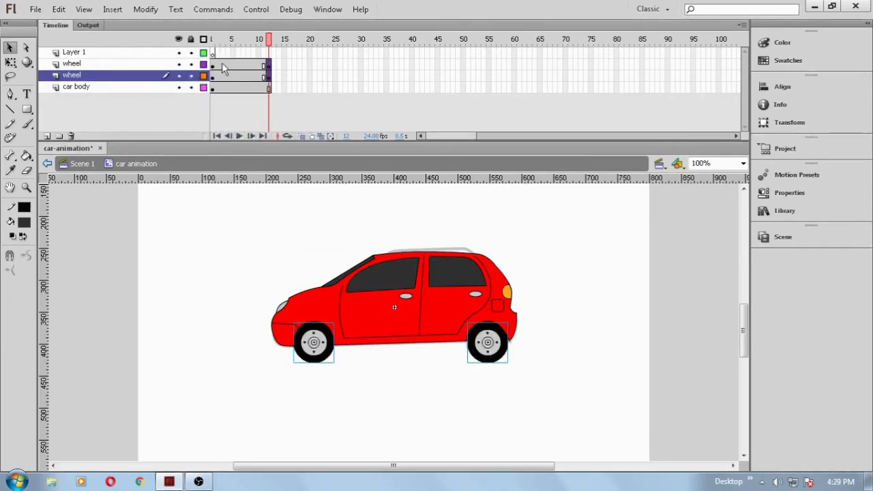
Create classic tweens between the keyframes on both wheel layers
{"action": "left_click_drag", "start_coordinate": [223, 69], "coordinate": [225, 78]}
{"action": "left_click", "coordinate": [113, 9]}
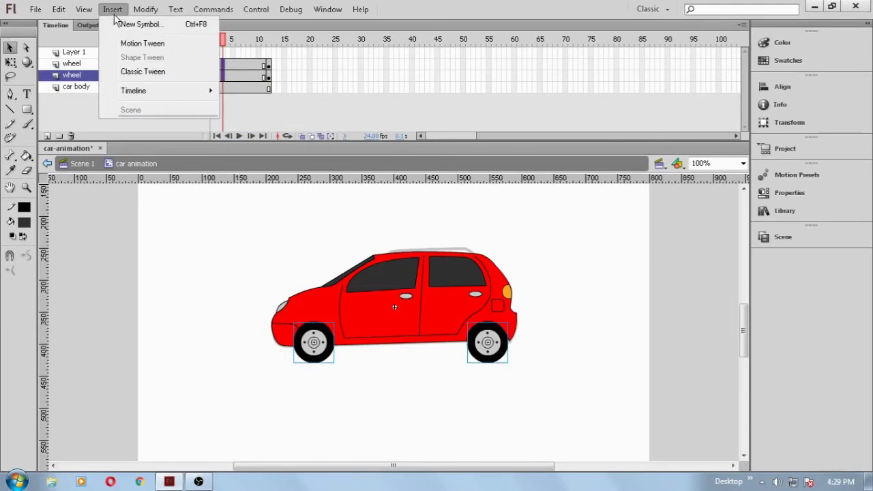
{"action": "left_click", "coordinate": [146, 72]}
Set the tween rotation to CCW for the rear wheel and for the front wheel
{"action": "left_click", "coordinate": [213, 65]}
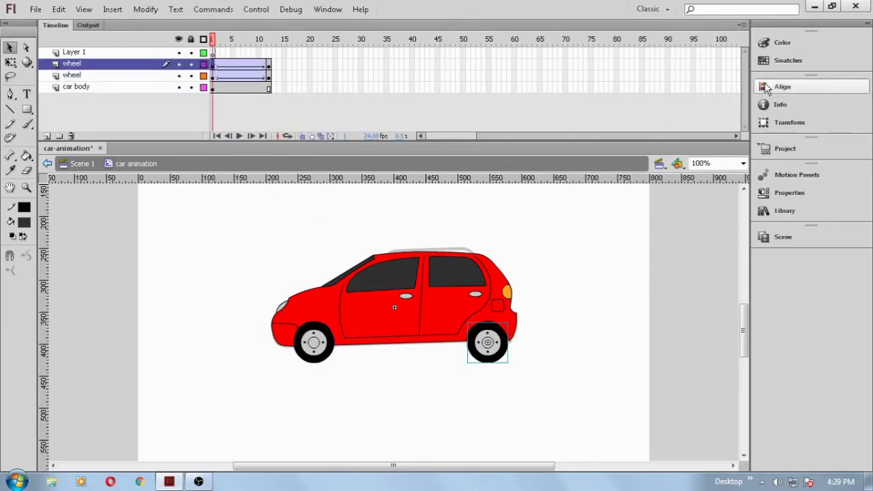
{"action": "left_click", "coordinate": [790, 193]}
{"action": "left_click", "coordinate": [688, 178]}
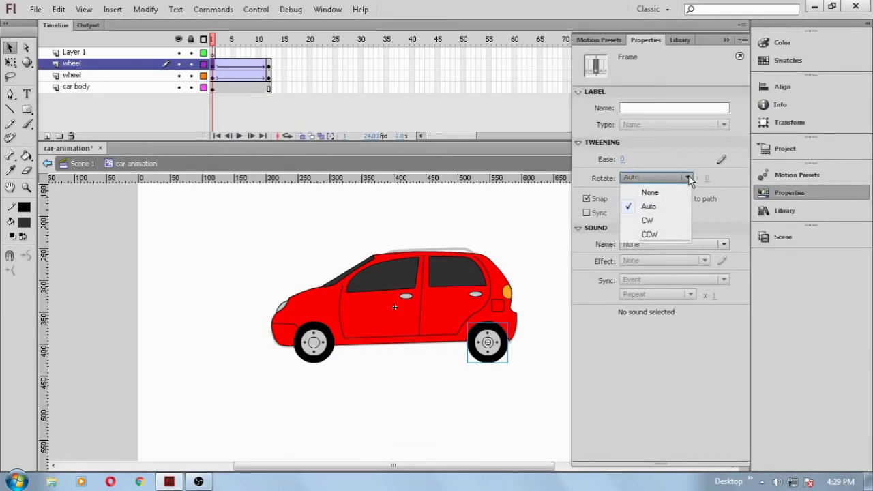
{"action": "left_click", "coordinate": [666, 235]}
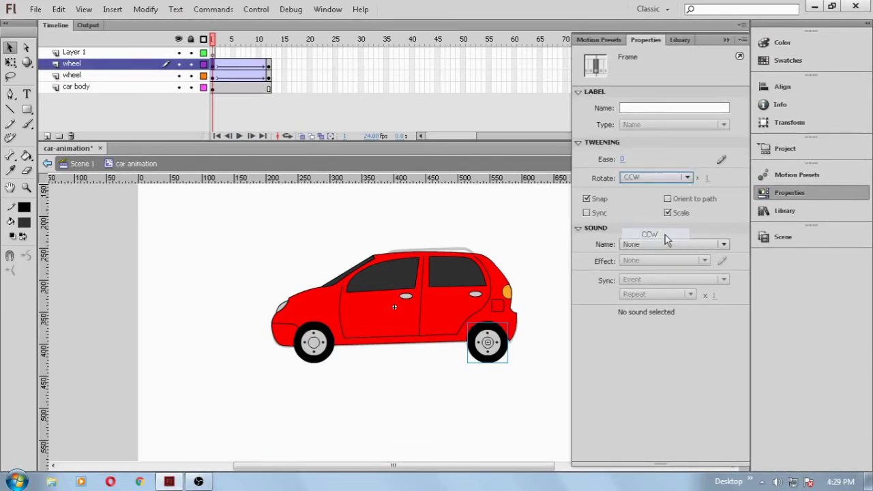
{"action": "left_click", "coordinate": [215, 77]}
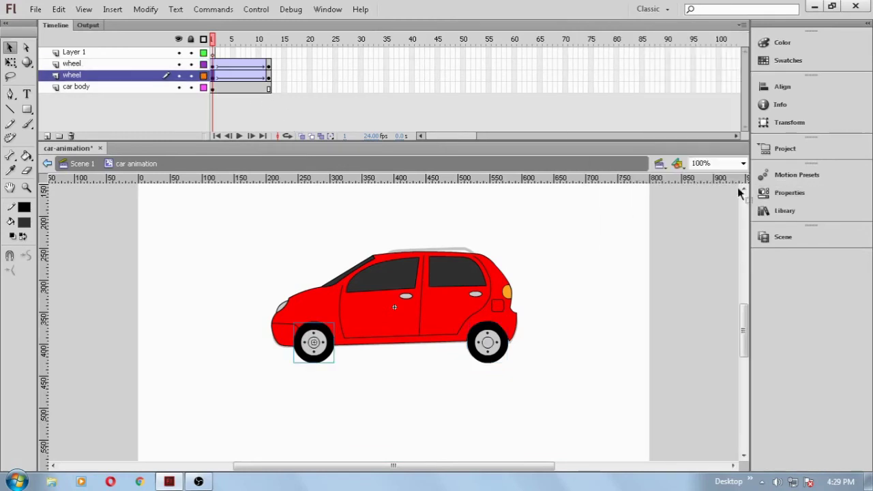
{"action": "left_click", "coordinate": [790, 193]}
{"action": "left_click", "coordinate": [634, 178]}
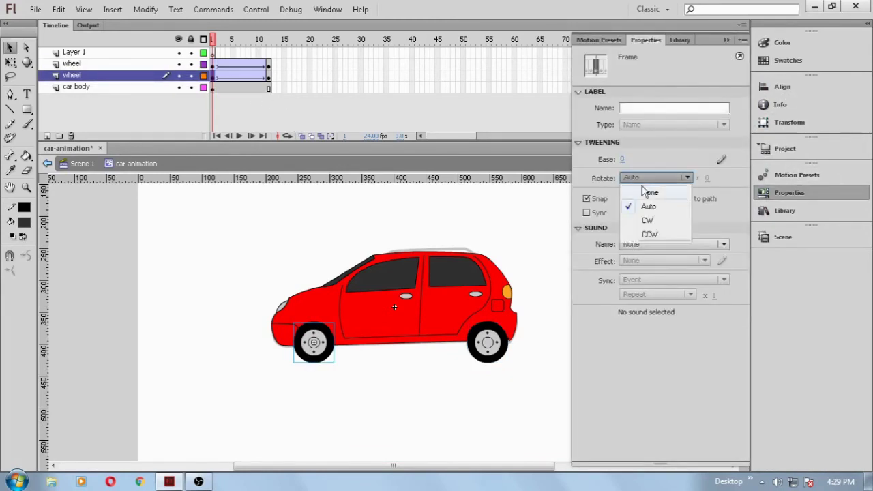
{"action": "left_click", "coordinate": [649, 235]}
Return to Scene 1 and delete the car instance from the stage along with Layer 1, which holds the traced image
{"action": "left_click", "coordinate": [82, 164]}
{"action": "left_click", "coordinate": [200, 211]}
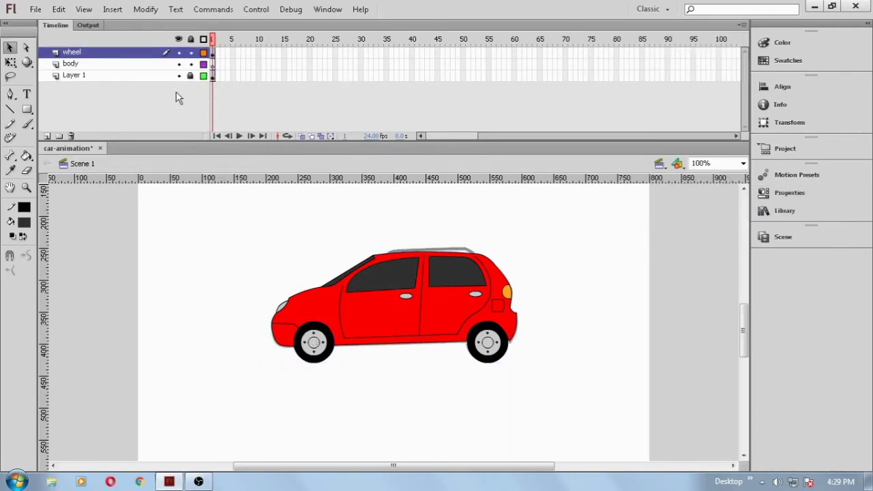
{"action": "left_click", "coordinate": [396, 294]}
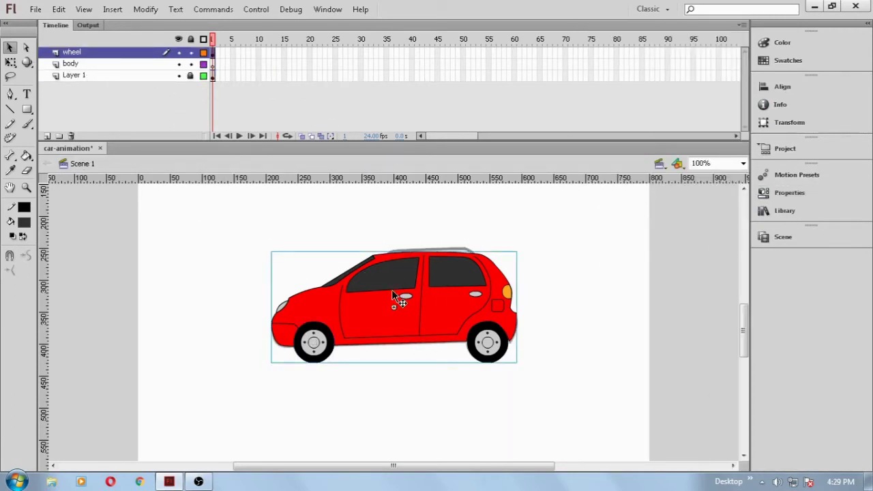
{"action": "key", "text": "Delete"}
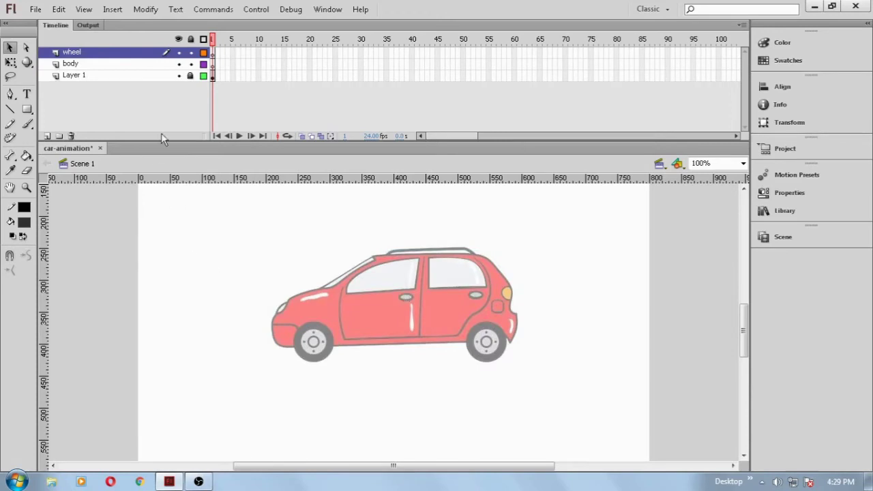
{"action": "left_click", "coordinate": [133, 77]}
{"action": "left_click", "coordinate": [71, 136]}
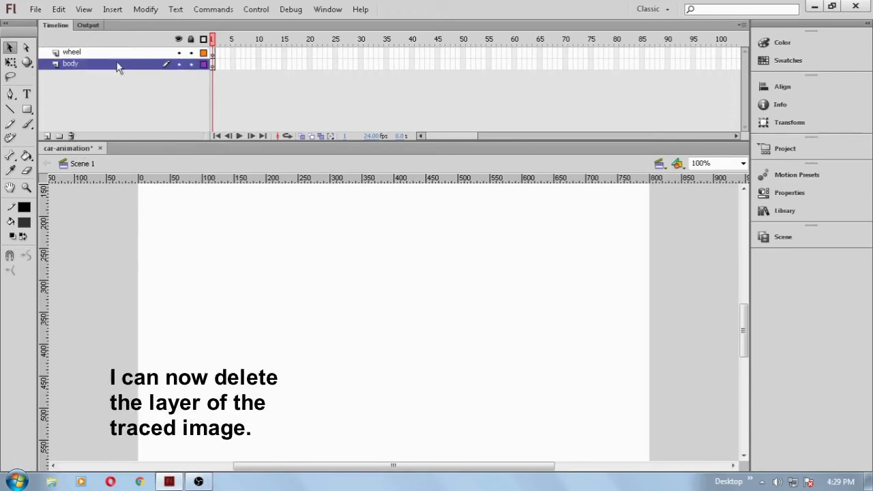
Place the car animation symbol from the library onto the stage in the wheel layer
{"action": "left_click", "coordinate": [133, 54]}
{"action": "left_click", "coordinate": [248, 64]}
{"action": "left_click", "coordinate": [248, 53]}
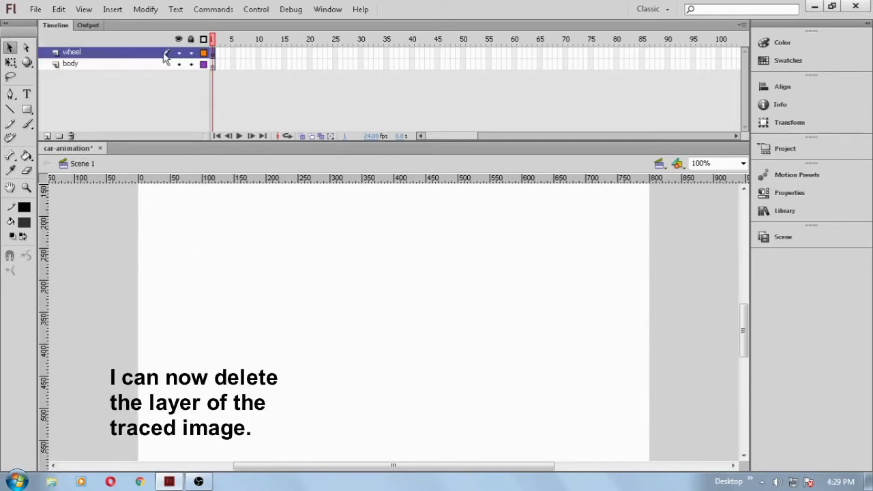
{"action": "left_click", "coordinate": [799, 210]}
{"action": "left_click_drag", "start_coordinate": [655, 122], "coordinate": [424, 316]}
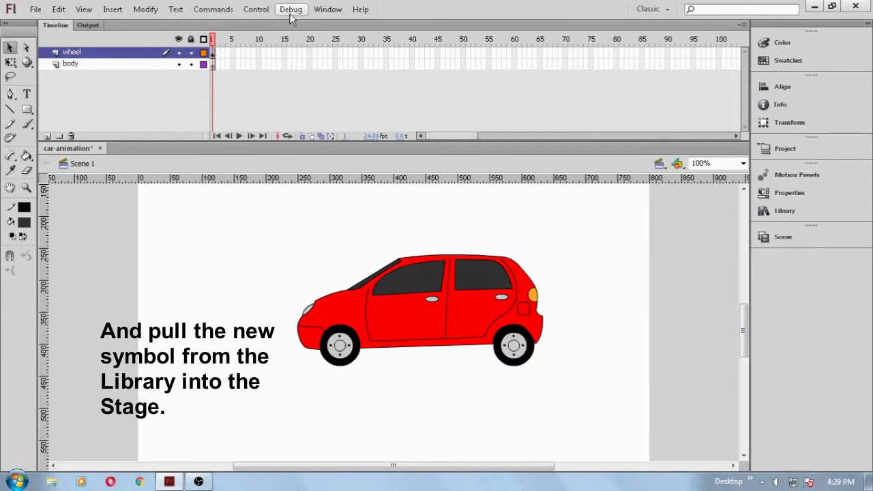
Test the movie to preview the spinning wheels, and close the preview
{"action": "left_click", "coordinate": [256, 9]}
{"action": "left_click", "coordinate": [280, 119]}
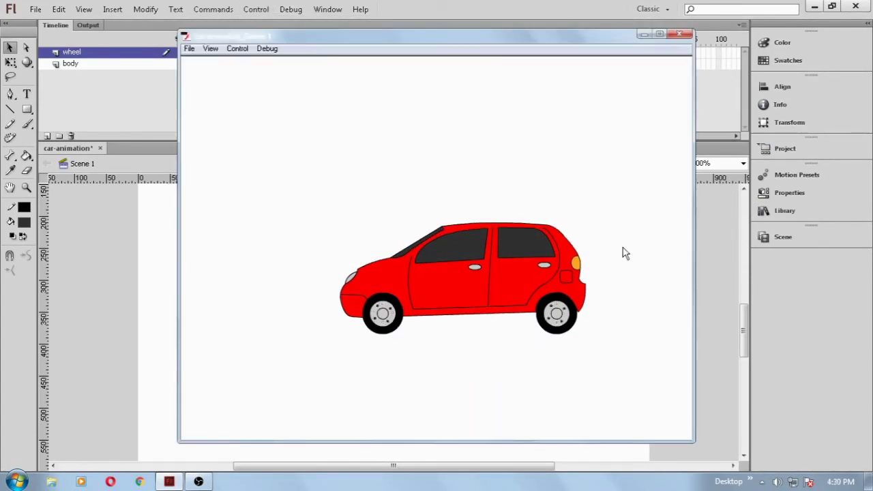
{"action": "left_click", "coordinate": [680, 35]}
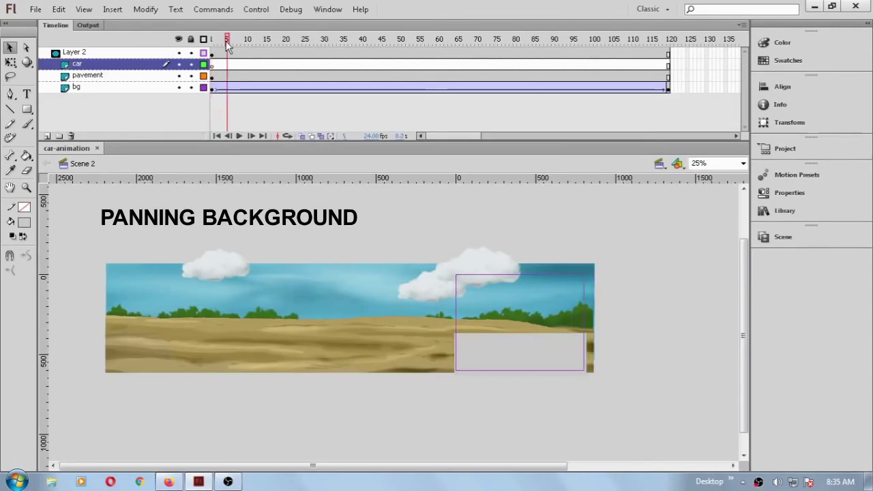
Place the car animation symbol from the library on the car layer of Scene 2, over the pavement inside the stage frame
{"action": "left_click_drag", "start_coordinate": [216, 41], "coordinate": [228, 111]}
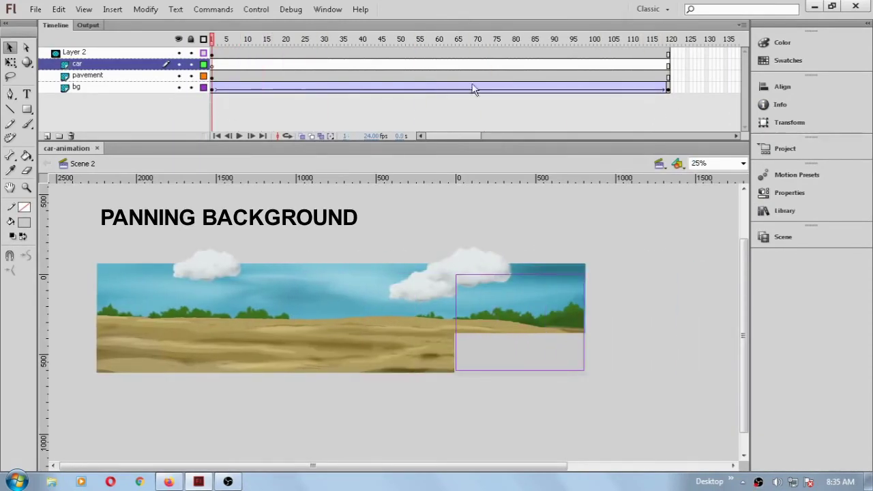
{"action": "left_click", "coordinate": [618, 65]}
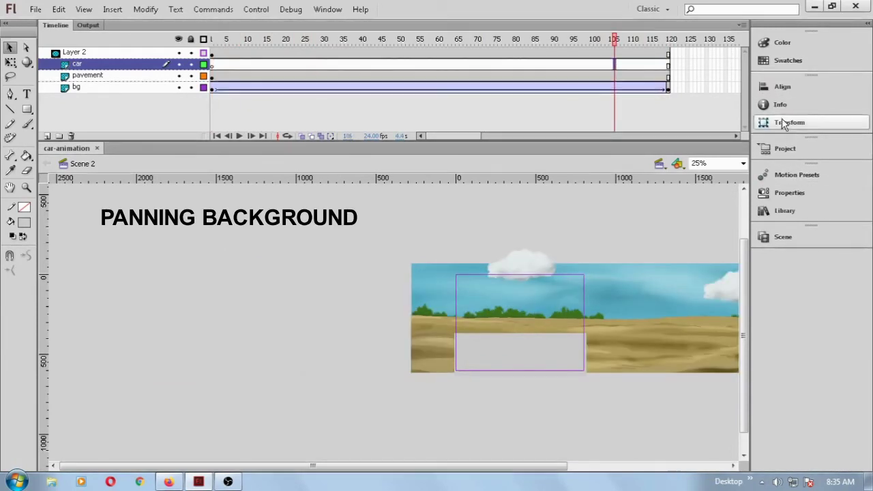
{"action": "left_click", "coordinate": [301, 65]}
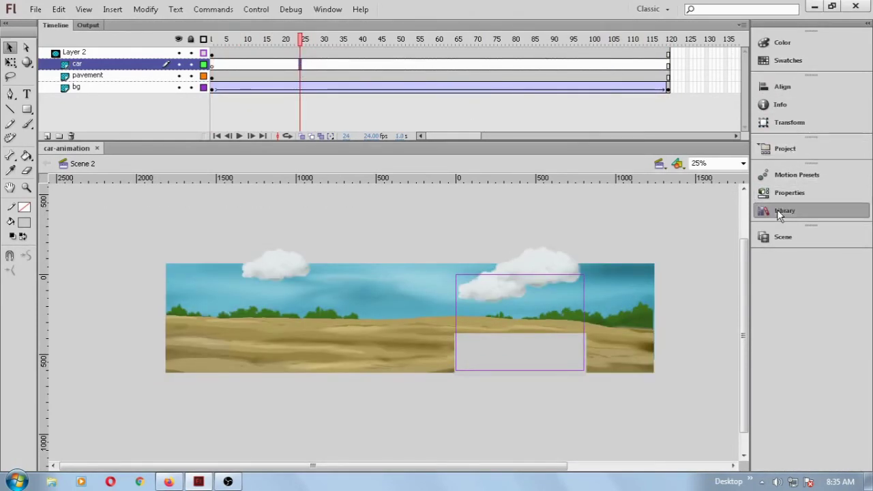
{"action": "left_click", "coordinate": [781, 211]}
{"action": "left_click", "coordinate": [619, 214]}
{"action": "left_click_drag", "start_coordinate": [653, 118], "coordinate": [529, 335]}
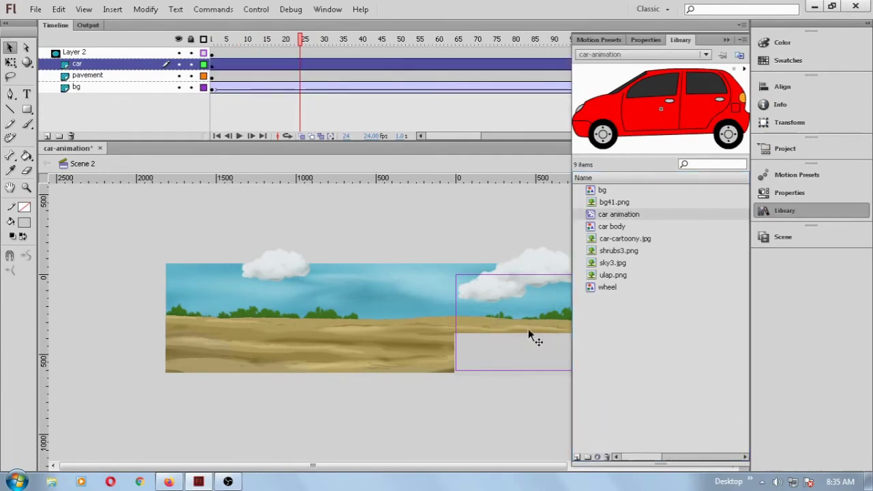
{"action": "left_click", "coordinate": [726, 38]}
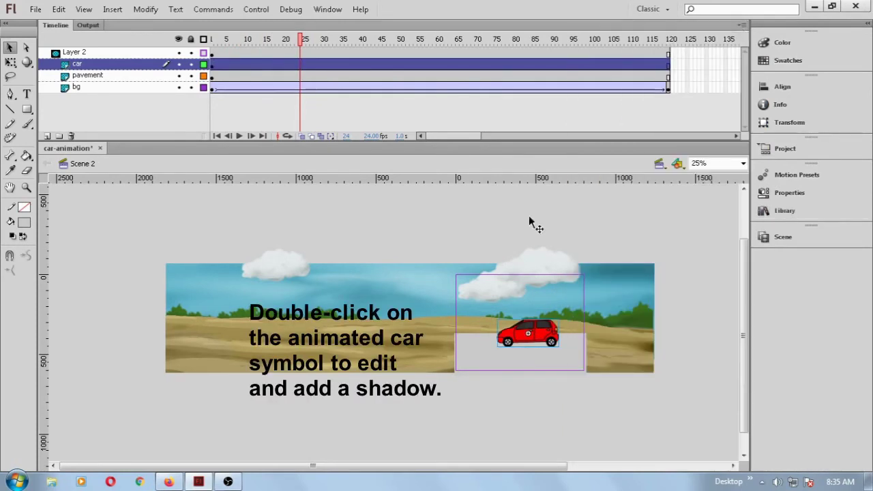
Inside the car animation symbol, move Layer 1 below the car body layer and extend it to frame 12
{"action": "double_click", "coordinate": [539, 341]}
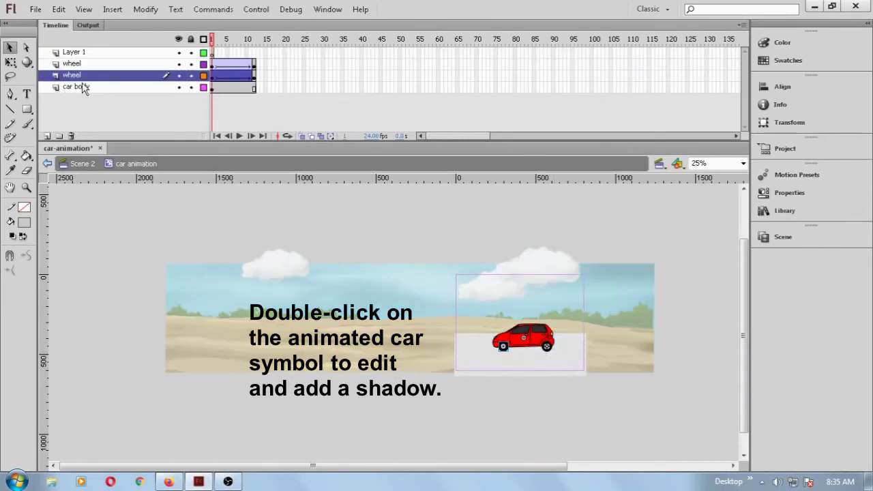
{"action": "left_click_drag", "start_coordinate": [102, 54], "coordinate": [203, 103]}
{"action": "left_click", "coordinate": [254, 89]}
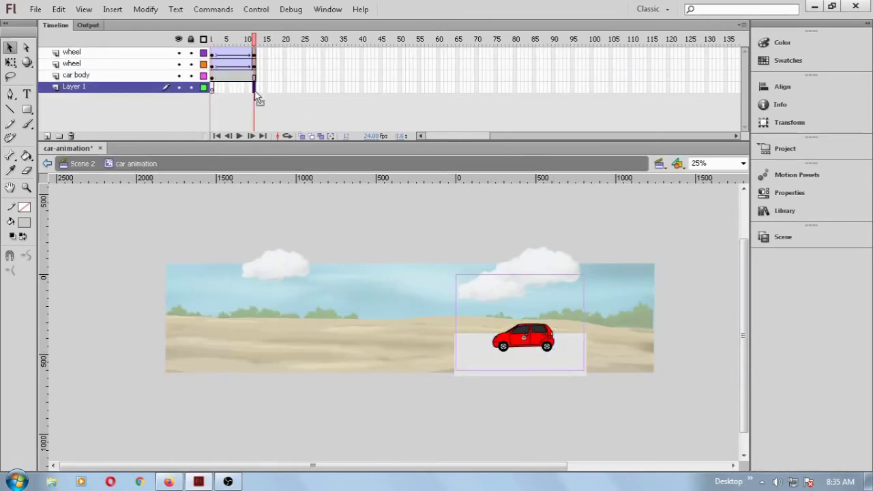
{"action": "key", "text": "F5"}
Rename the symbol's empty Layer 1 as shadow
{"action": "double_click", "coordinate": [65, 91]}
{"action": "type", "text": "shadow"}
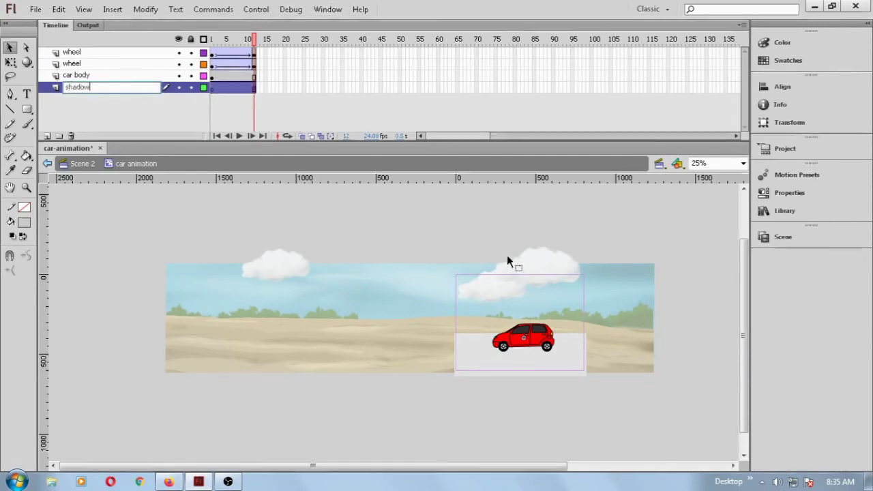
{"action": "key", "text": "Return"}
{"action": "key", "text": "ctrl+equal"}
{"action": "key", "text": "ctrl+equal"}
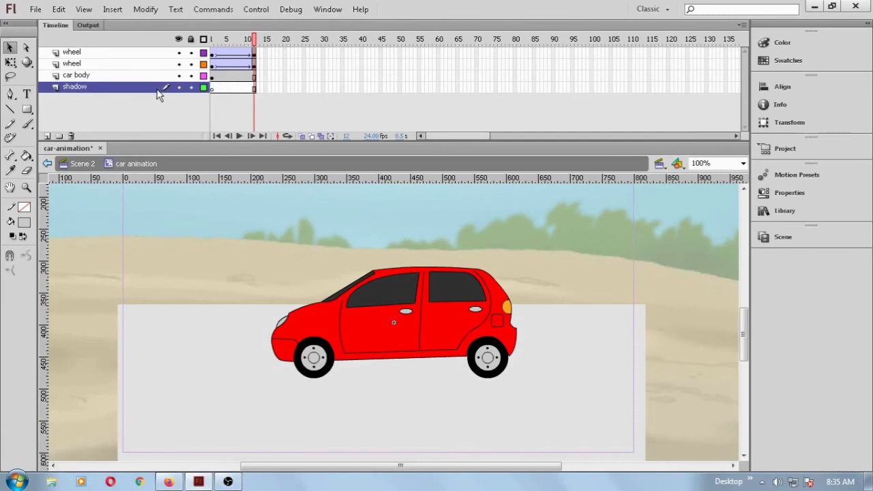
Show the car body and wheel layers as outlines, then draw a thin dark grey rectangle about 359 px wide beneath the wheels on the shadow layer
{"action": "left_click", "coordinate": [203, 76]}
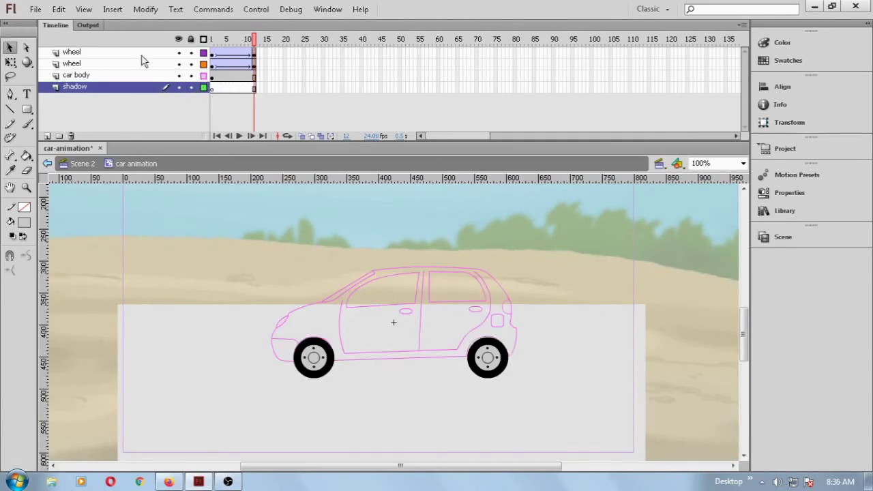
{"action": "left_click_drag", "start_coordinate": [192, 64], "coordinate": [204, 53]}
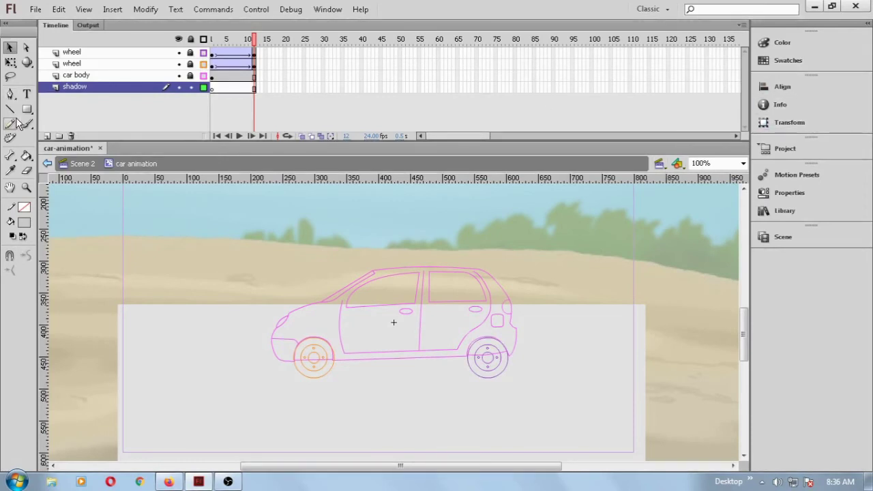
{"action": "left_click", "coordinate": [28, 111]}
{"action": "left_click", "coordinate": [24, 222]}
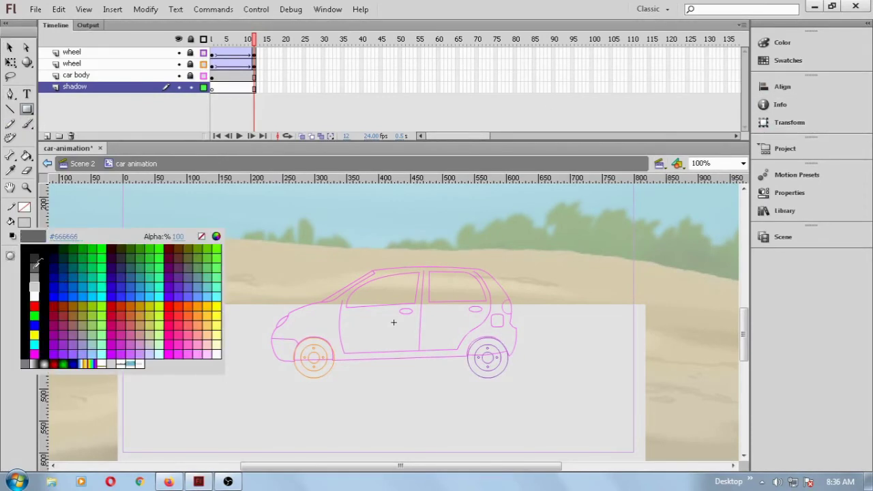
{"action": "left_click", "coordinate": [35, 273]}
{"action": "left_click_drag", "start_coordinate": [279, 367], "coordinate": [509, 378]}
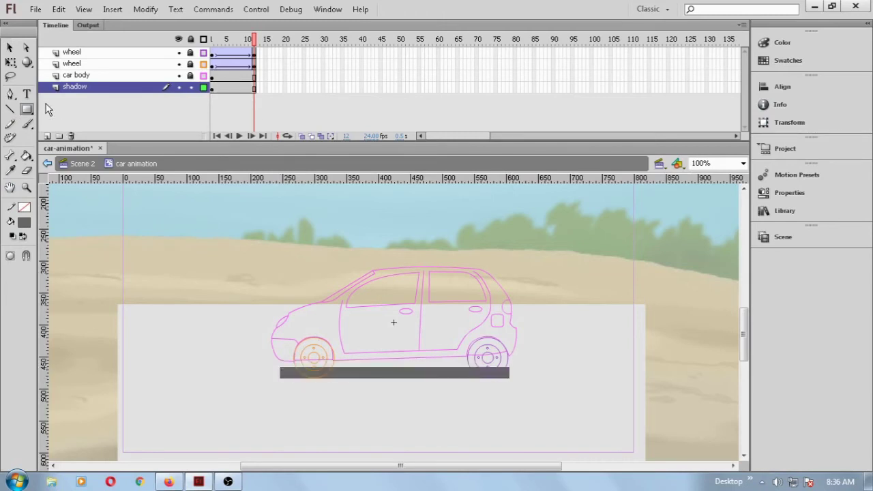
Pull the rectangle's upper corners inward to form a trapezoid and bend its upper edge slightly upward
{"action": "left_click", "coordinate": [9, 47]}
{"action": "left_click_drag", "start_coordinate": [280, 368], "coordinate": [289, 368]}
{"action": "left_click_drag", "start_coordinate": [508, 367], "coordinate": [506, 368]}
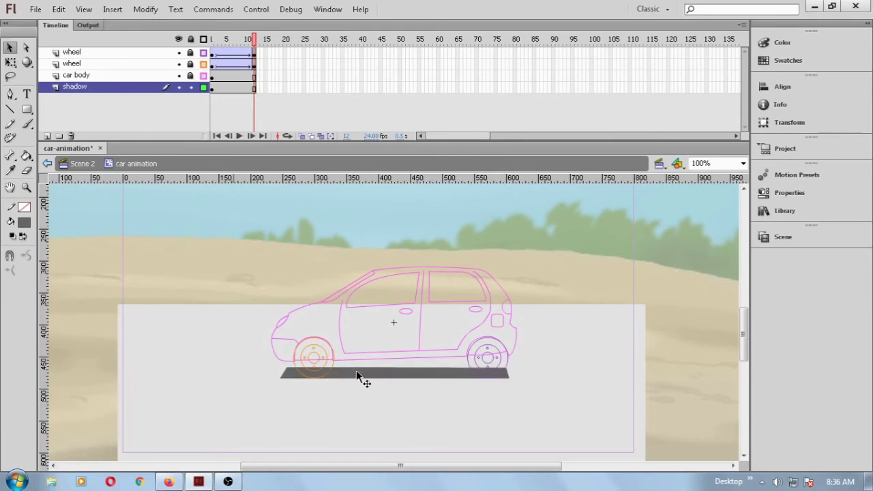
{"action": "left_click_drag", "start_coordinate": [362, 368], "coordinate": [427, 367]}
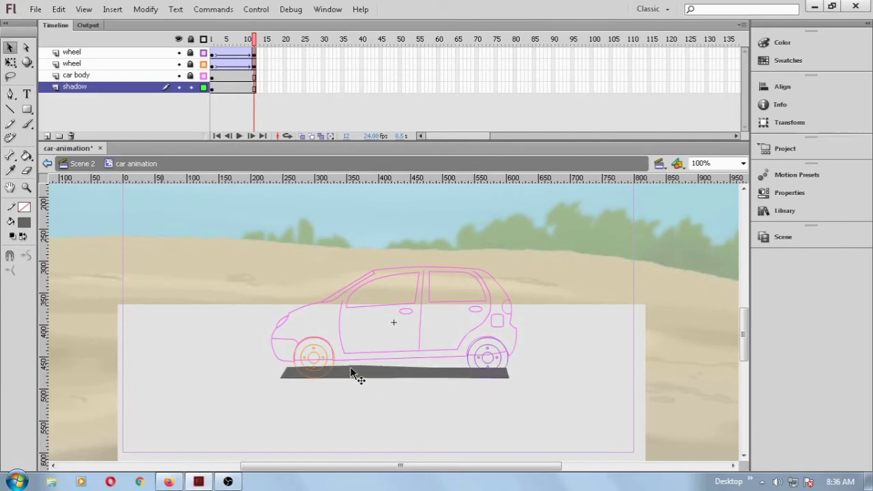
{"action": "left_click_drag", "start_coordinate": [351, 368], "coordinate": [373, 366]}
{"action": "key", "text": "ctrl+z"}
Convert the trapezoid beneath the car into a Movie Clip symbol named car shadow
{"action": "left_click_drag", "start_coordinate": [257, 342], "coordinate": [540, 394]}
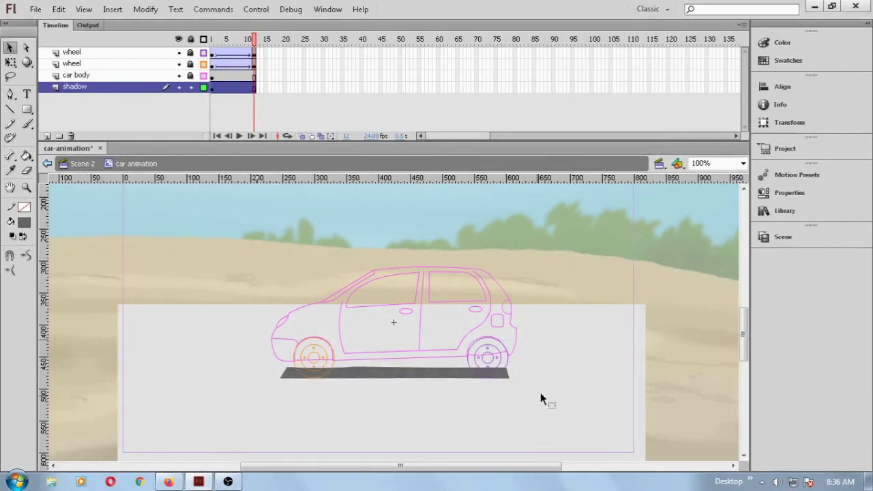
{"action": "key", "text": "F8"}
{"action": "type", "text": "car shadow"}
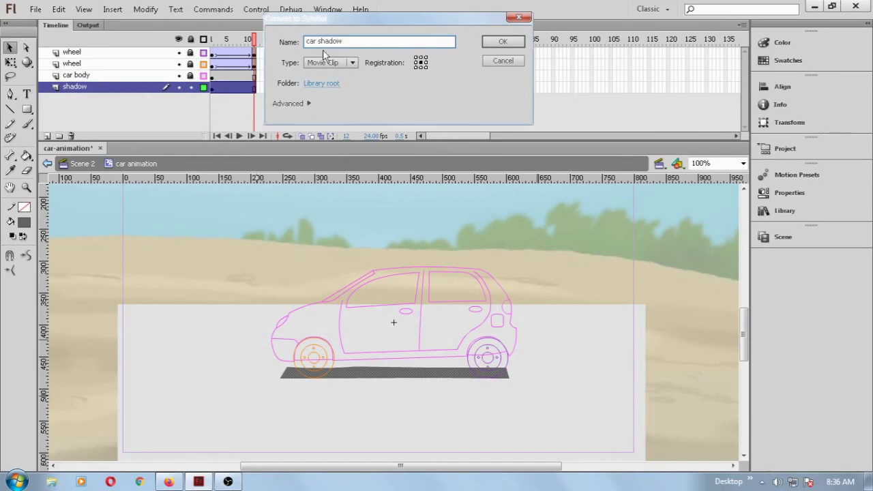
{"action": "left_click", "coordinate": [326, 62]}
{"action": "left_click", "coordinate": [332, 79]}
{"action": "left_click", "coordinate": [512, 43]}
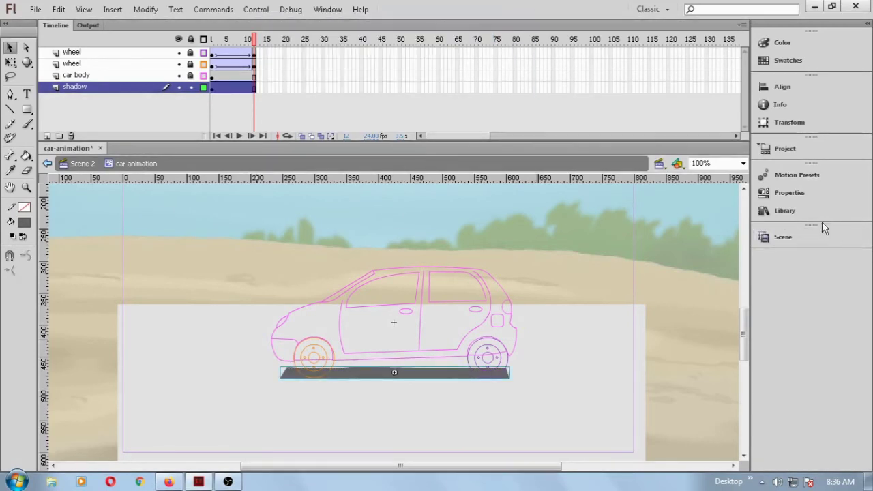
Set the car shadow instance's blending to Multiply and add a Blur filter of 5 px
{"action": "left_click", "coordinate": [790, 193]}
{"action": "left_click", "coordinate": [659, 315]}
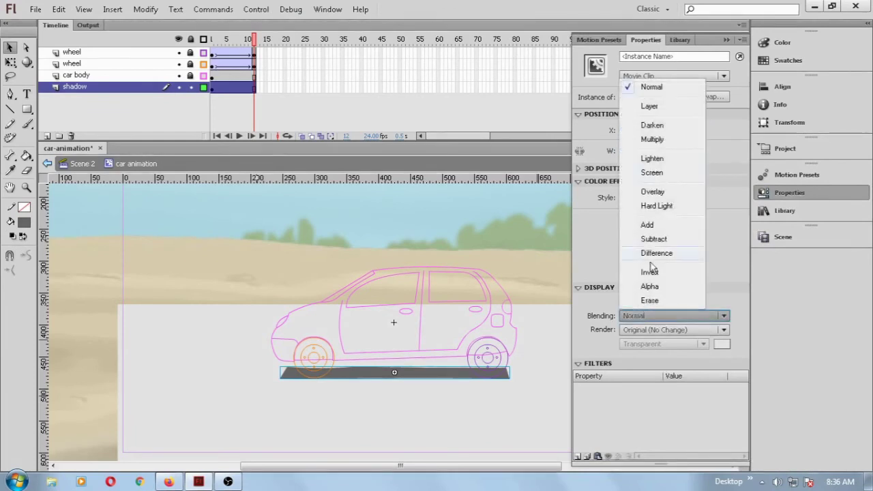
{"action": "left_click", "coordinate": [670, 138]}
{"action": "left_click", "coordinate": [578, 456]}
{"action": "left_click", "coordinate": [600, 374]}
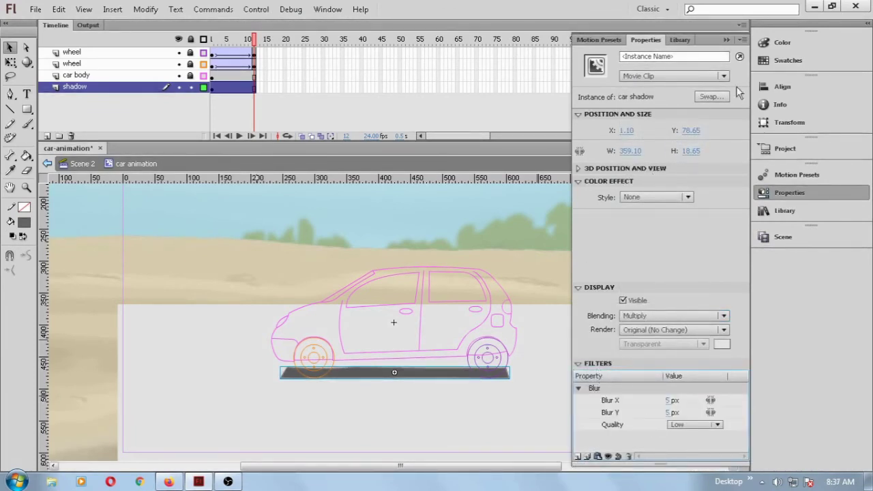
{"action": "left_click", "coordinate": [727, 40]}
Return to Scene 2 and test the scene to preview the car with its shadow
{"action": "left_click", "coordinate": [56, 162]}
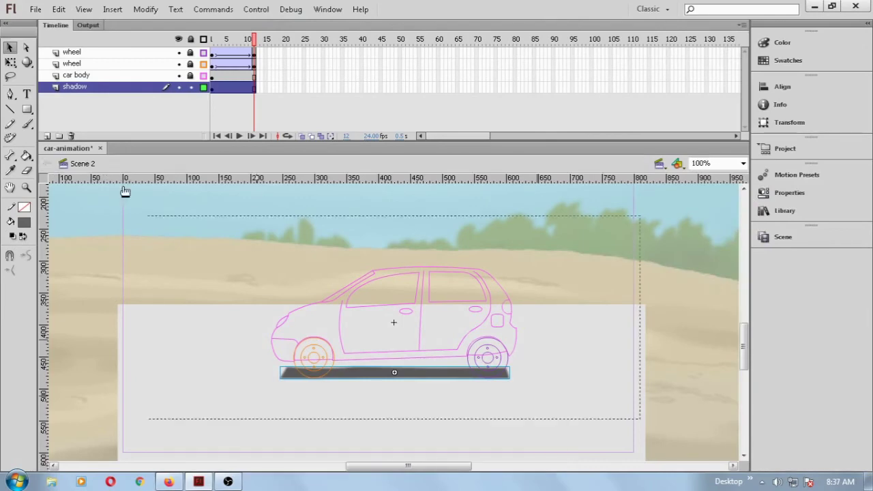
{"action": "key", "text": "ctrl+minus"}
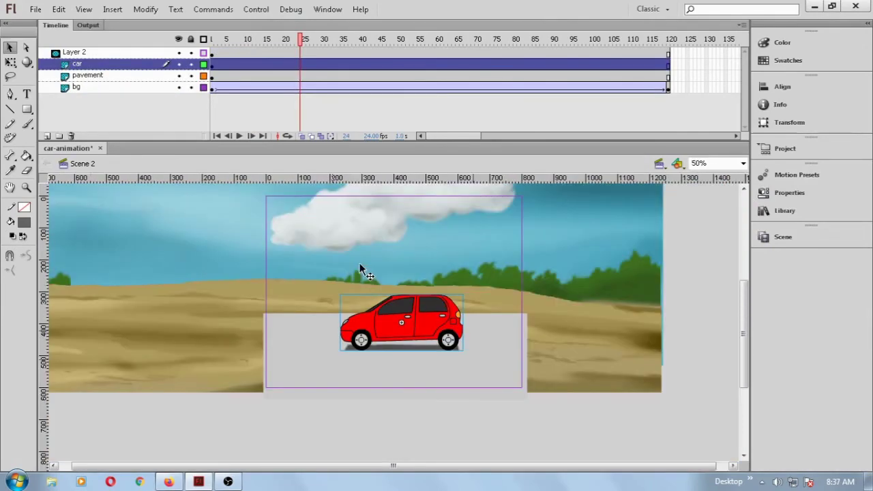
{"action": "left_click", "coordinate": [401, 452]}
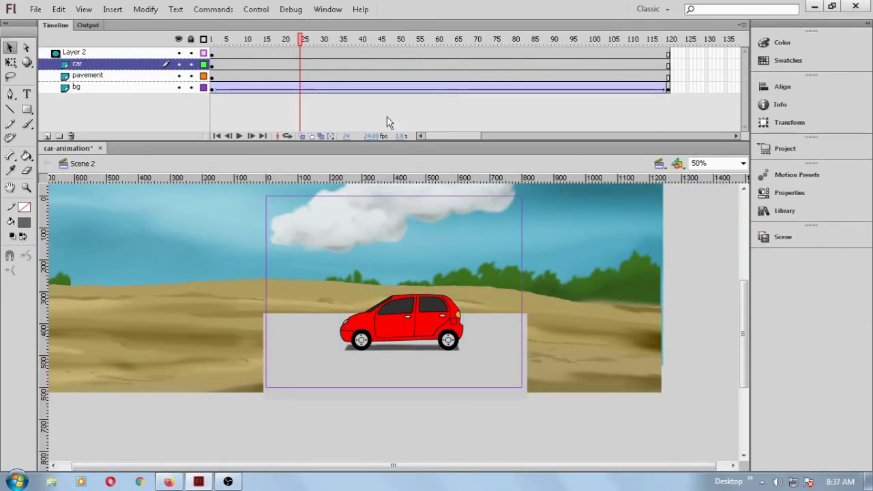
{"action": "left_click", "coordinate": [327, 8]}
{"action": "mouse_move", "coordinate": [280, 12]}
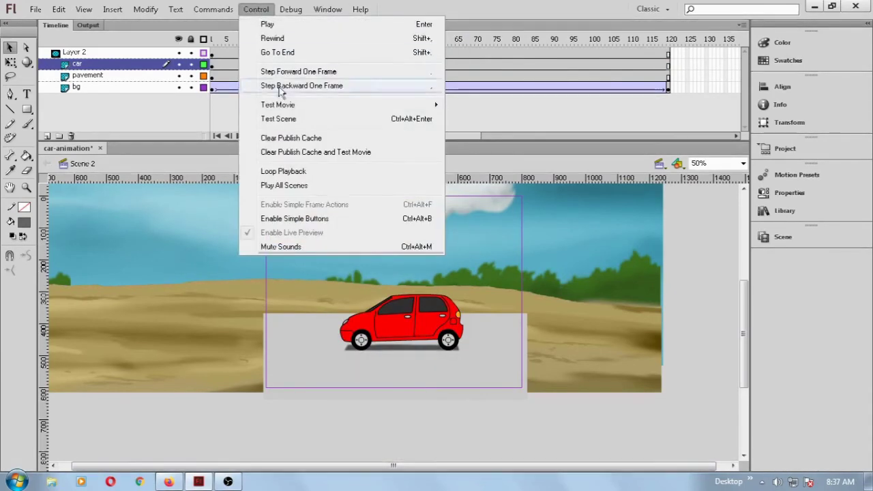
{"action": "left_click", "coordinate": [300, 121]}
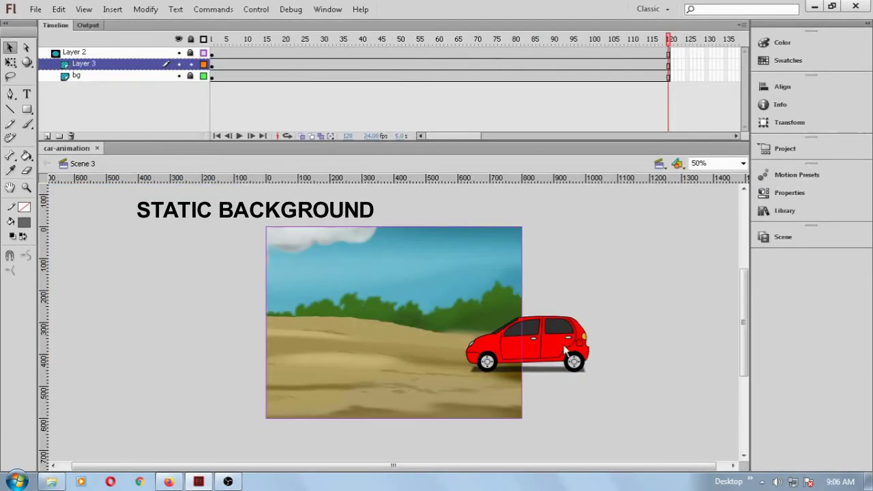
In Scene 3, insert a keyframe at frame 72 of Layer 3 and move the car to the middle of the stage
{"action": "left_click", "coordinate": [213, 66]}
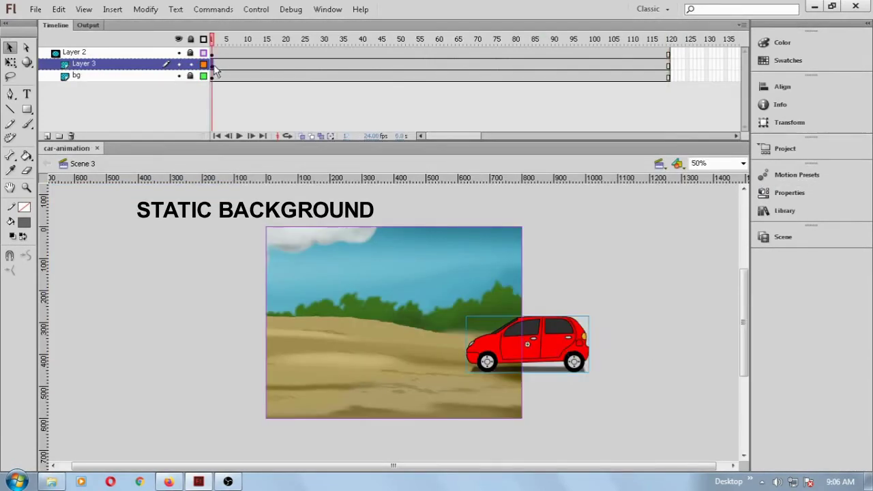
{"action": "left_click", "coordinate": [484, 66]}
{"action": "key", "text": "F6"}
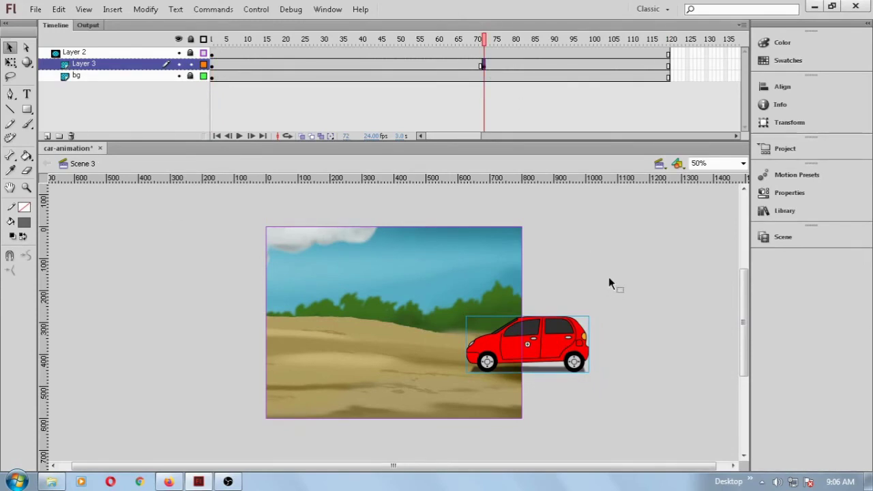
{"action": "left_click_drag", "start_coordinate": [549, 341], "coordinate": [417, 352]}
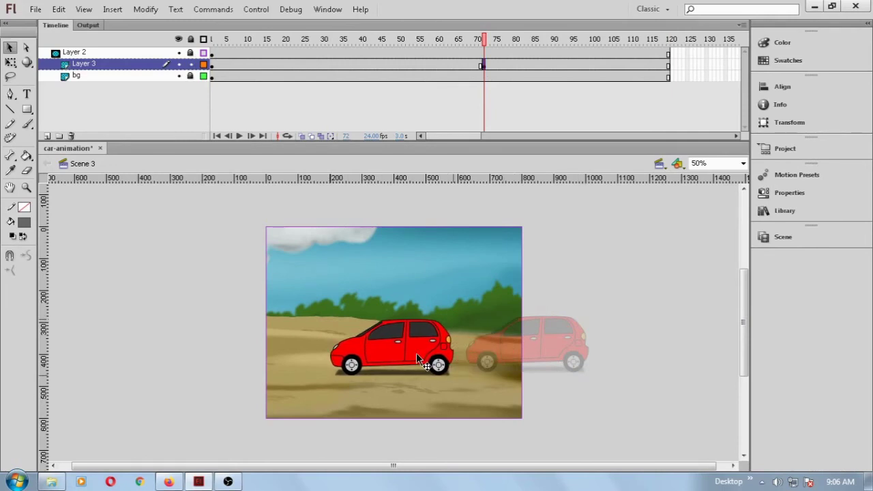
Create a classic tween between frames 1 and 72 of Layer 3 and scrub through the car's movement
{"action": "left_click", "coordinate": [374, 65]}
{"action": "right_click", "coordinate": [374, 63]}
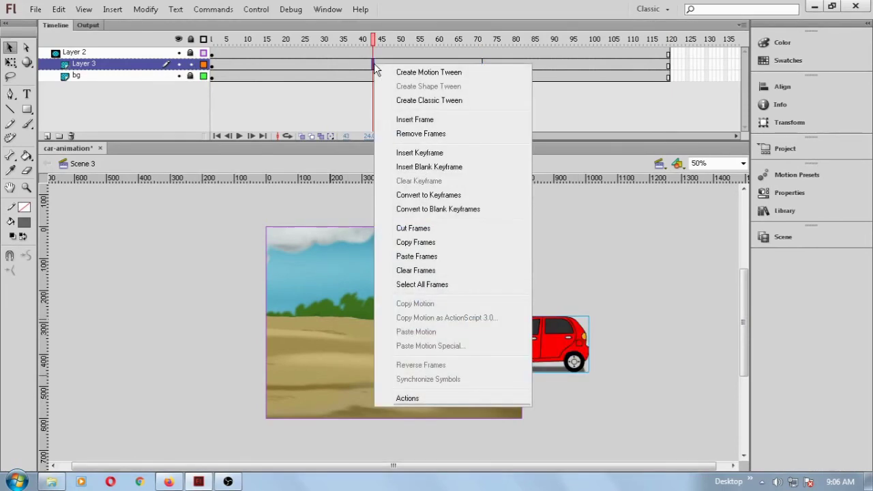
{"action": "left_click", "coordinate": [390, 99]}
{"action": "left_click_drag", "start_coordinate": [223, 39], "coordinate": [484, 66]}
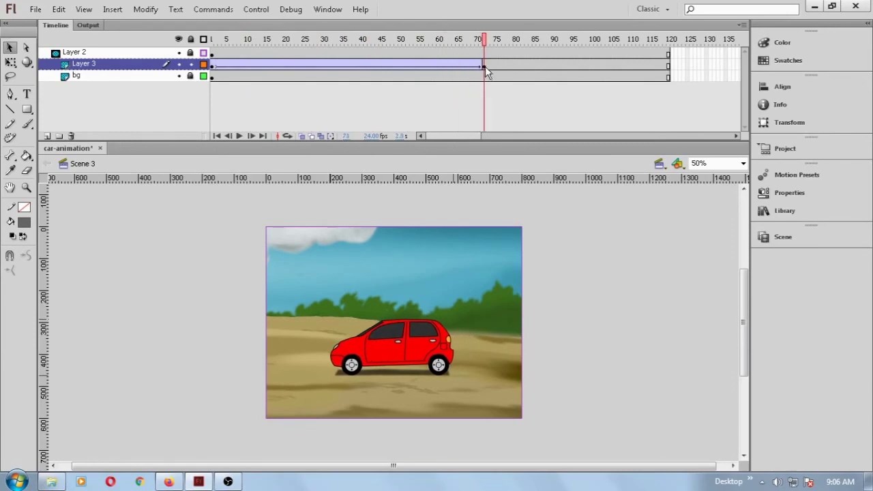
Test Scene 3 to preview the car driving in over the static background, and close the preview
{"action": "left_click", "coordinate": [326, 10]}
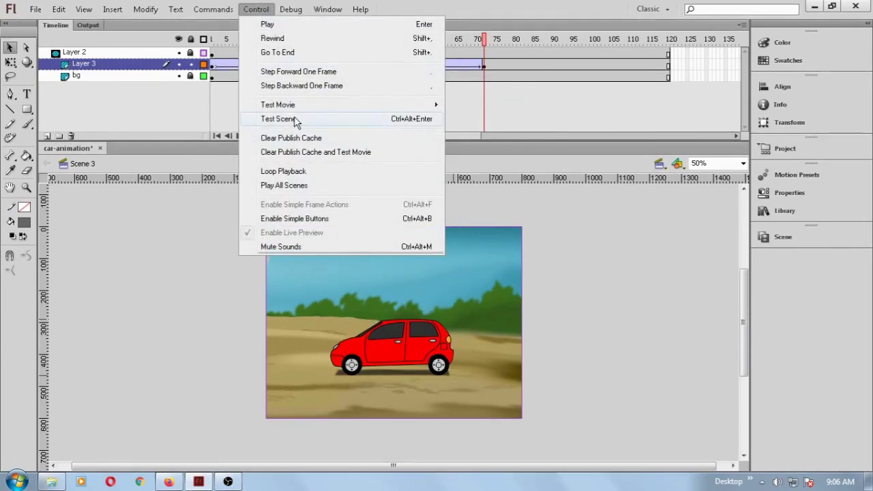
{"action": "left_click", "coordinate": [249, 120]}
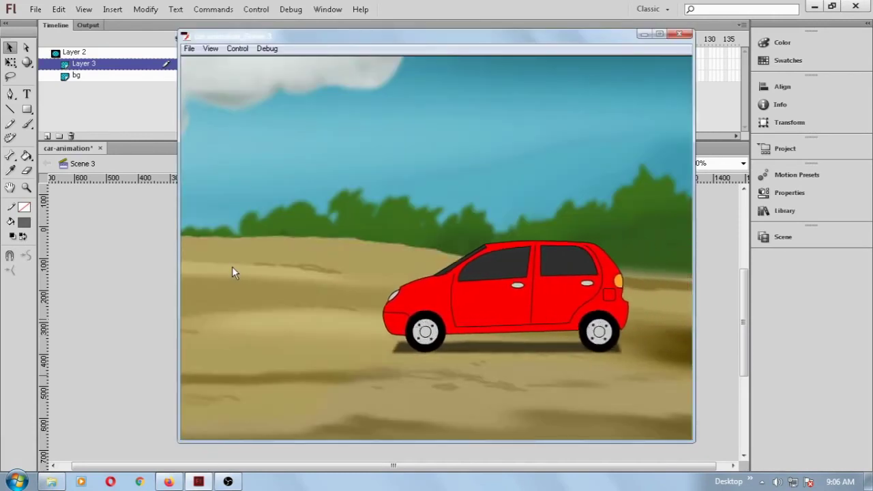
{"action": "left_click", "coordinate": [680, 33]}
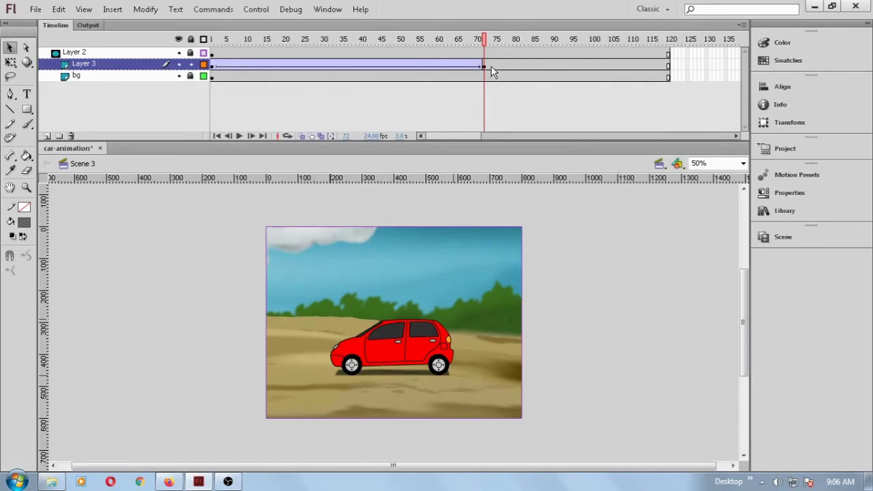
Insert keyframes at frames 74 and 76 of Layer 3
{"action": "left_click", "coordinate": [492, 65]}
{"action": "left_click", "coordinate": [145, 10]}
{"action": "left_click", "coordinate": [144, 10]}
{"action": "left_click", "coordinate": [112, 10]}
{"action": "mouse_move", "coordinate": [144, 90]}
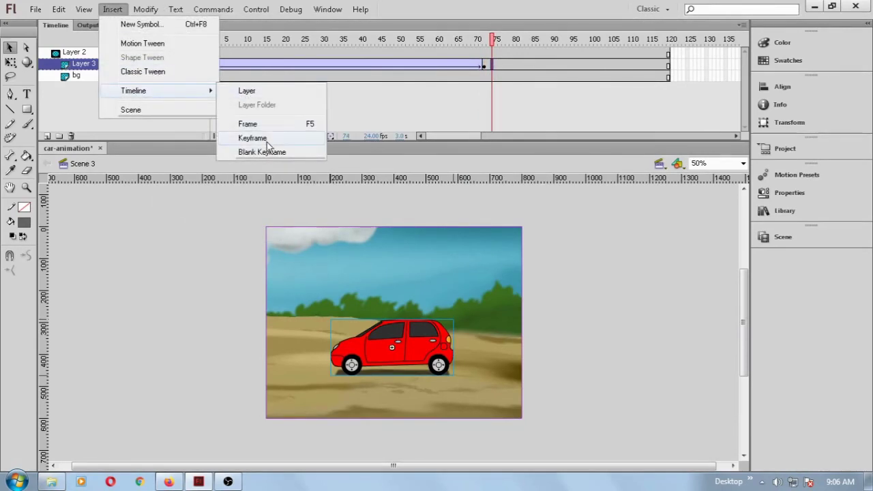
{"action": "left_click", "coordinate": [253, 138]}
{"action": "left_click", "coordinate": [501, 65]}
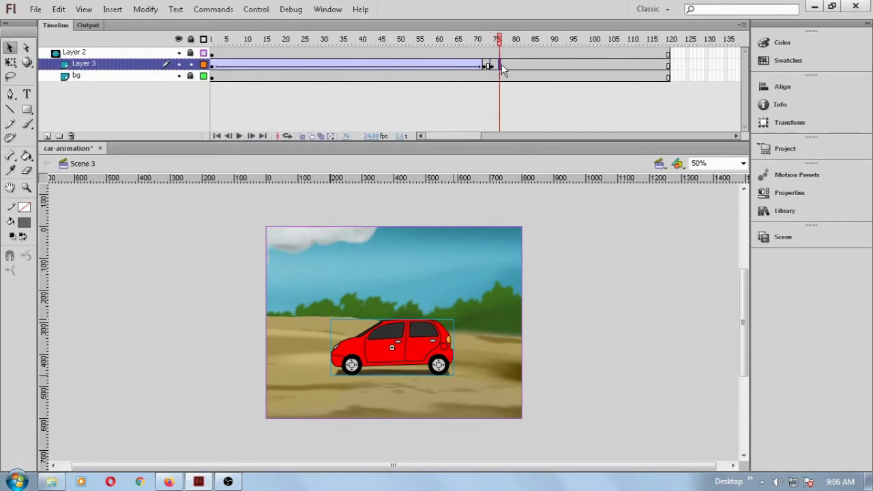
{"action": "key", "text": "F6"}
Set the car's X position to 391 at the frame 74 keyframe for a slight overshoot
{"action": "left_click", "coordinate": [492, 64]}
{"action": "key", "text": "ctrl+="}
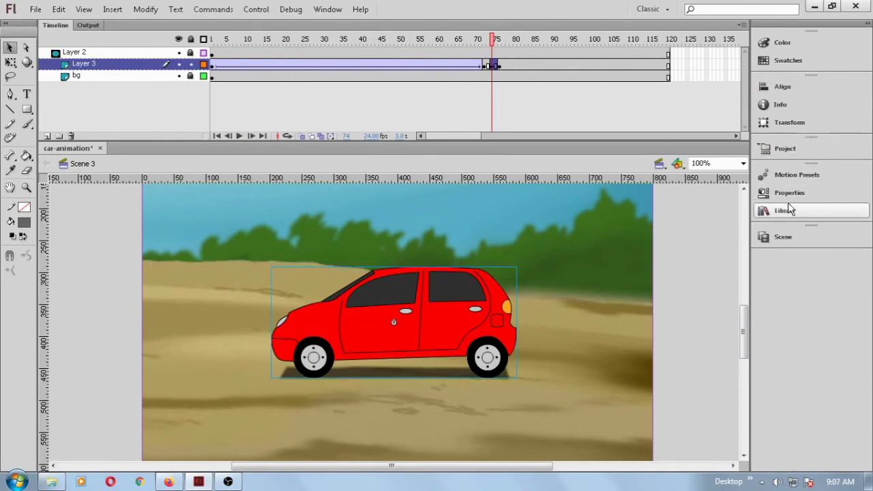
{"action": "left_click", "coordinate": [788, 193]}
{"action": "left_click", "coordinate": [629, 129]}
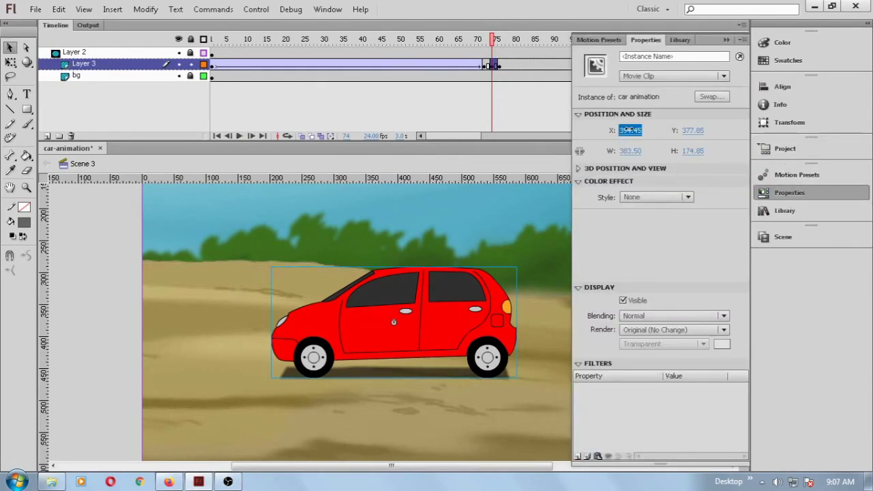
{"action": "left_click_drag", "start_coordinate": [629, 130], "coordinate": [625, 130]}
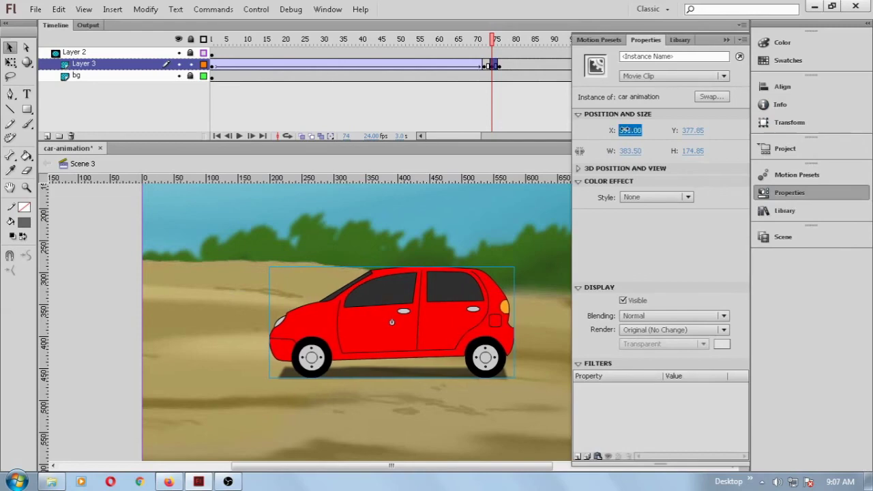
{"action": "left_click", "coordinate": [727, 41]}
Test Scene 3 to preview the car's stopping jolt, and close the preview
{"action": "left_click", "coordinate": [256, 9]}
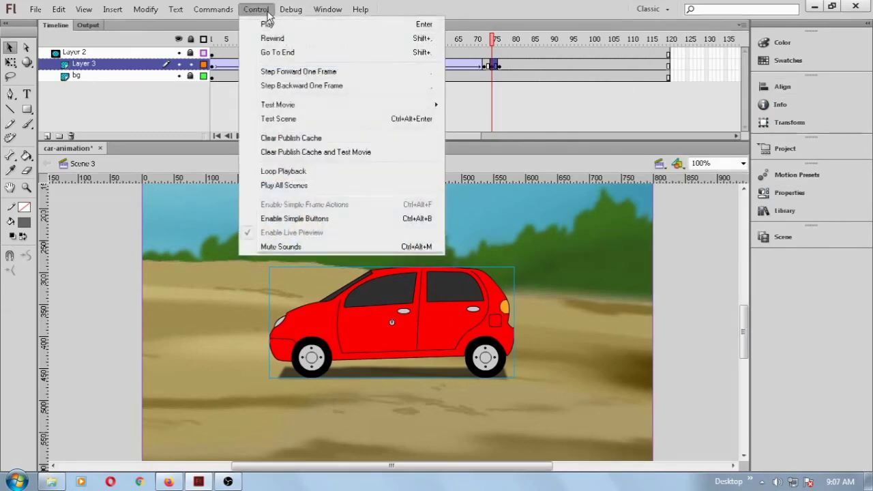
{"action": "left_click", "coordinate": [307, 122]}
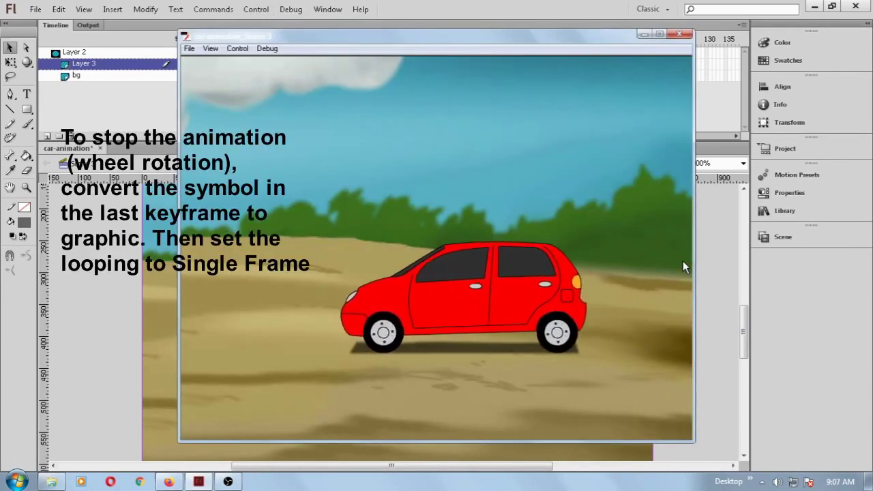
{"action": "left_click", "coordinate": [680, 34]}
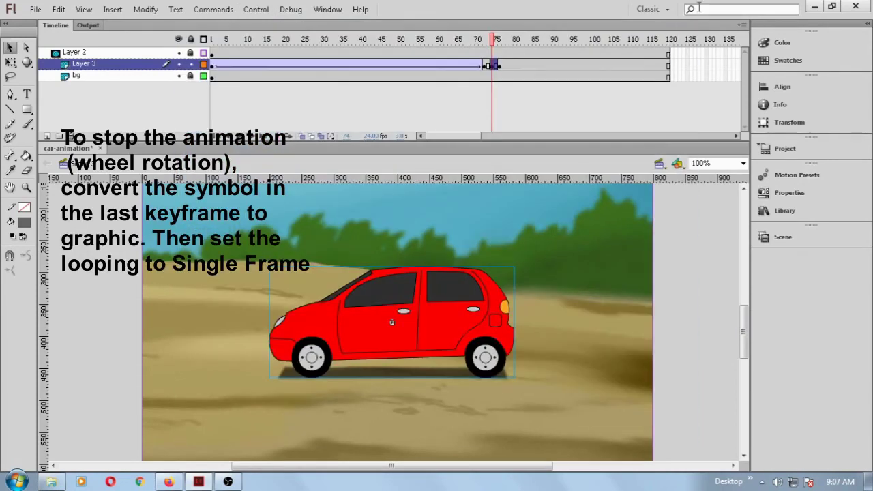
At the frame 76 keyframe, change the car instance to Graphic and set its looping to Single Frame
{"action": "left_click", "coordinate": [500, 66]}
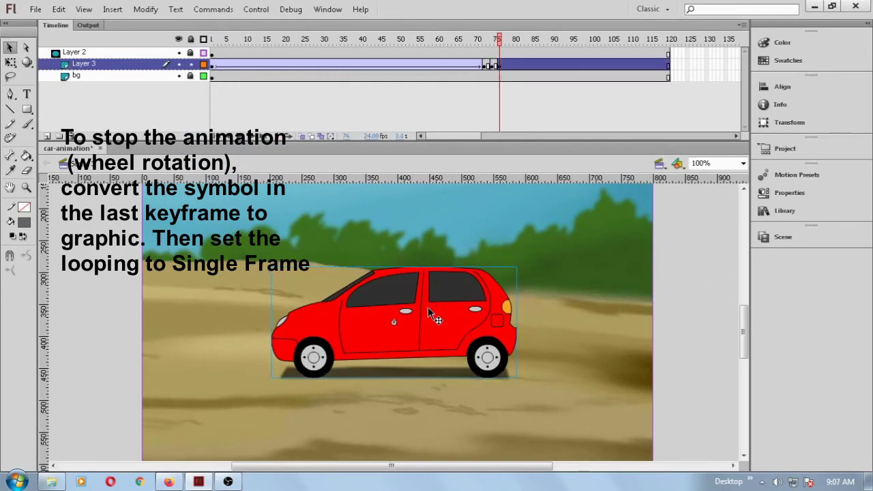
{"action": "left_click", "coordinate": [790, 193]}
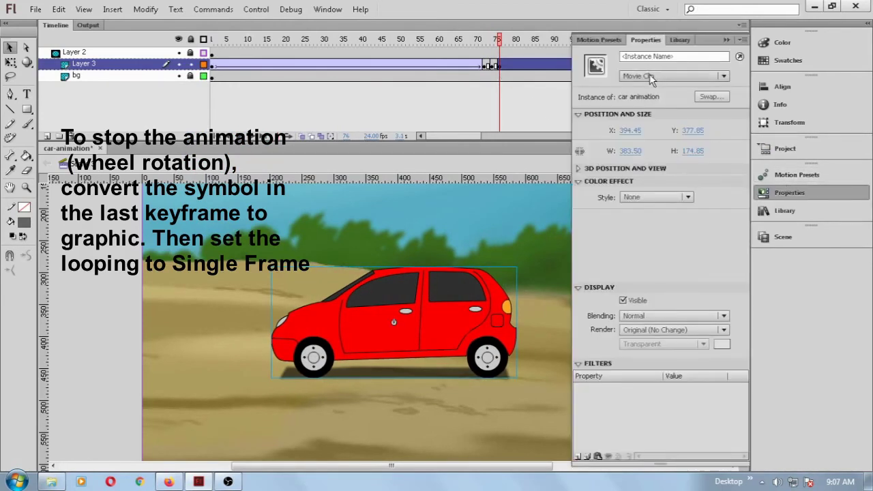
{"action": "left_click", "coordinate": [649, 73]}
{"action": "left_click", "coordinate": [654, 118]}
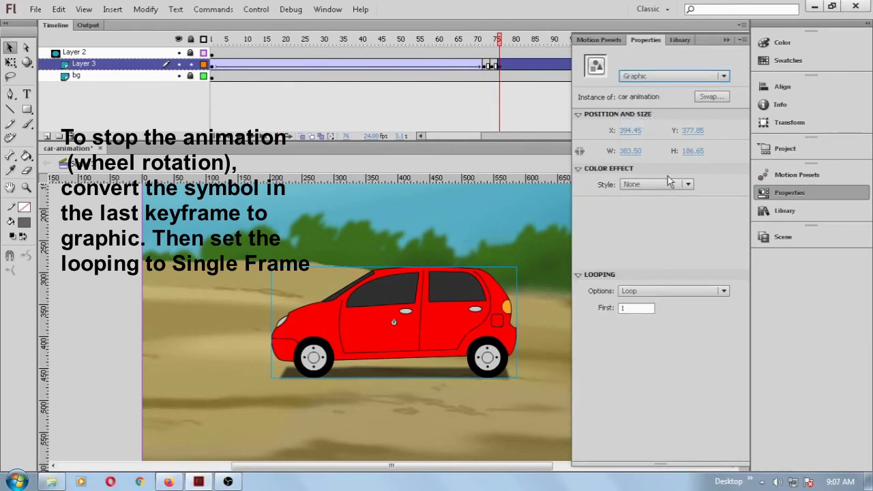
{"action": "left_click", "coordinate": [650, 291]}
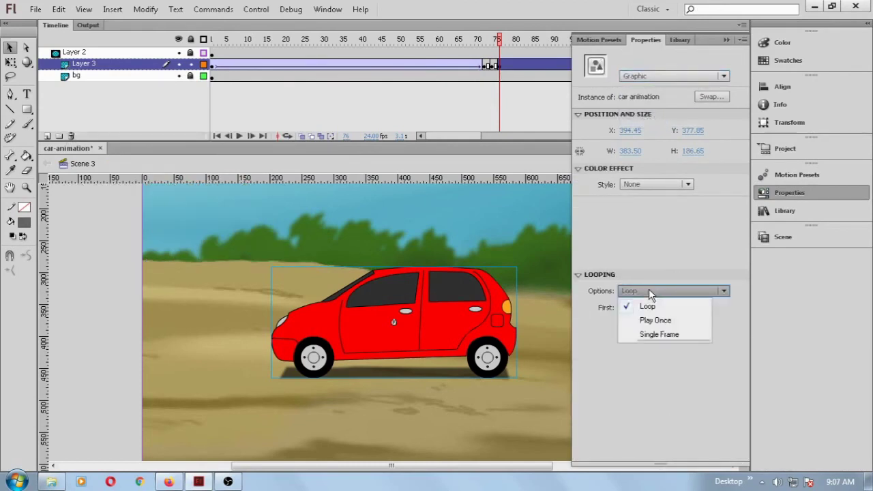
{"action": "left_click", "coordinate": [650, 334]}
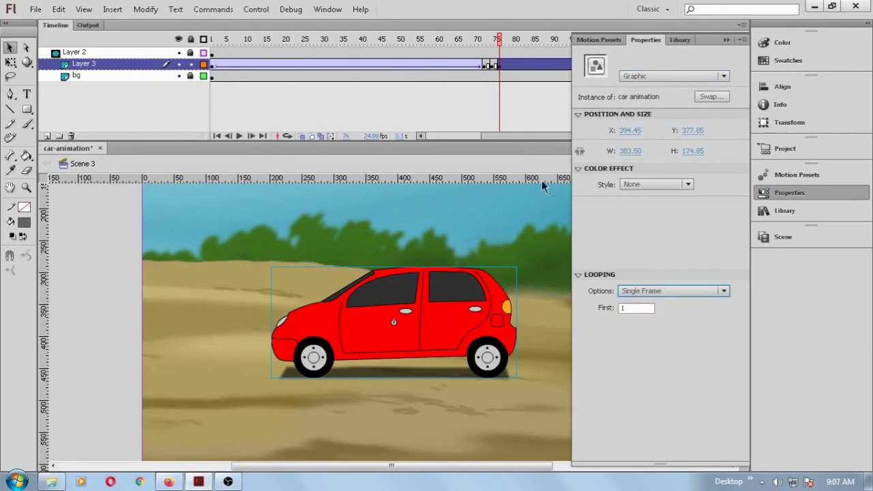
{"action": "left_click", "coordinate": [726, 39]}
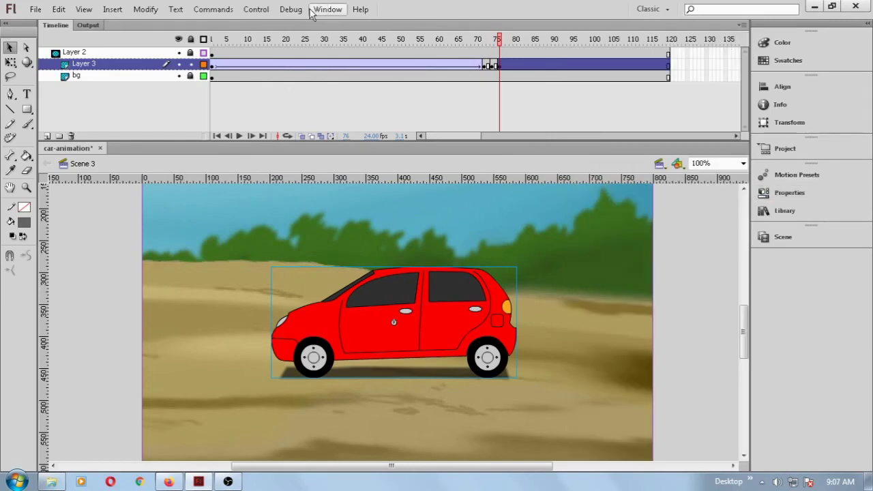
Test Scene 3 to check the wheel rotation once the car has stopped
{"action": "left_click", "coordinate": [256, 9]}
{"action": "left_click", "coordinate": [277, 119]}
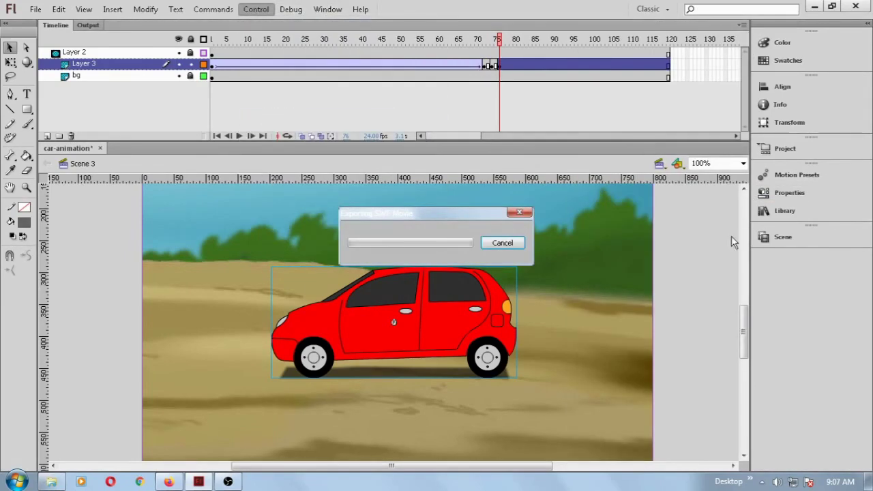